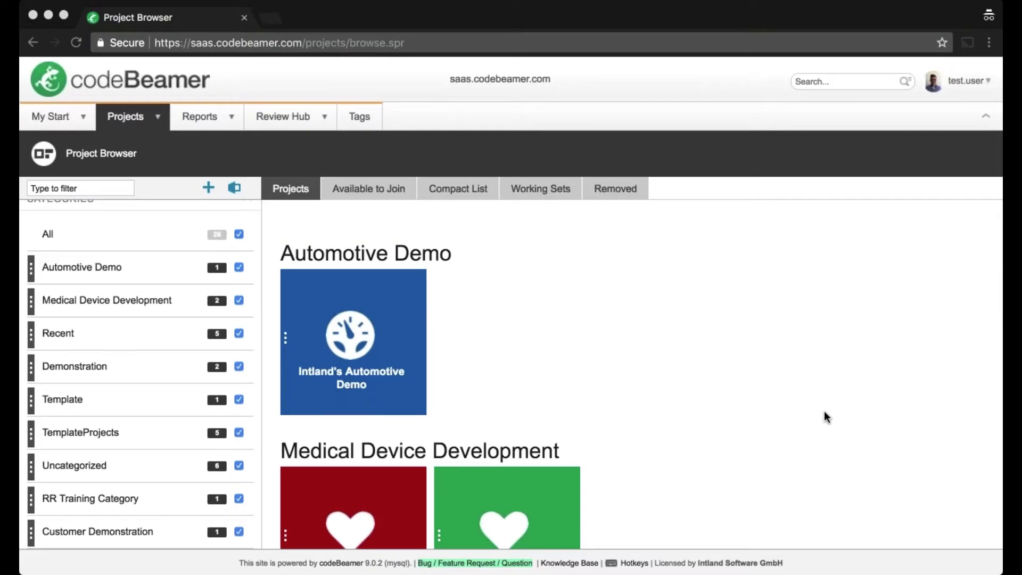
# - Open the Intland's Automotive Demo project and its list of trackers
pyautogui.click(362, 372)
pyautogui.click(371, 377)
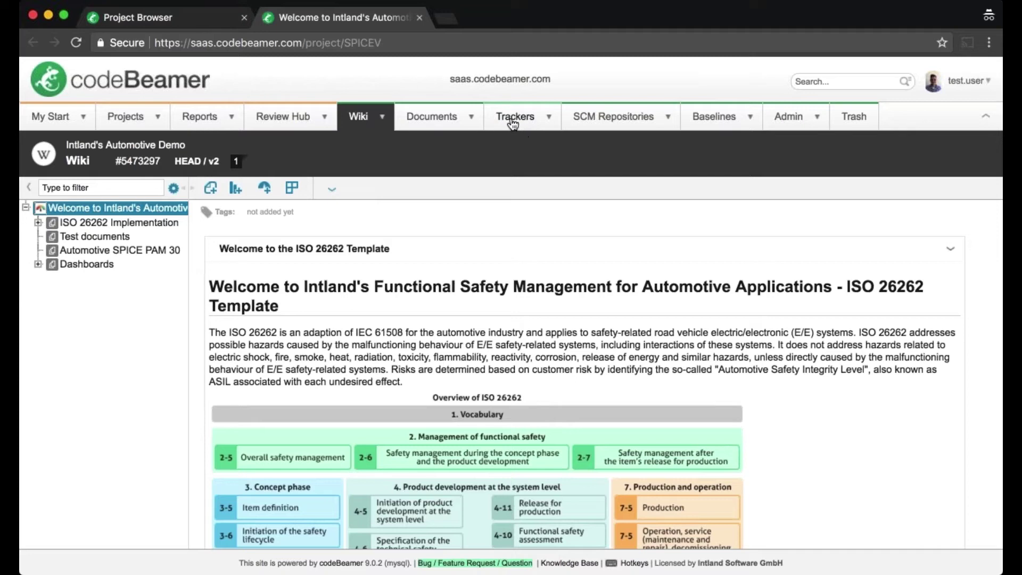
pyautogui.click(512, 124)
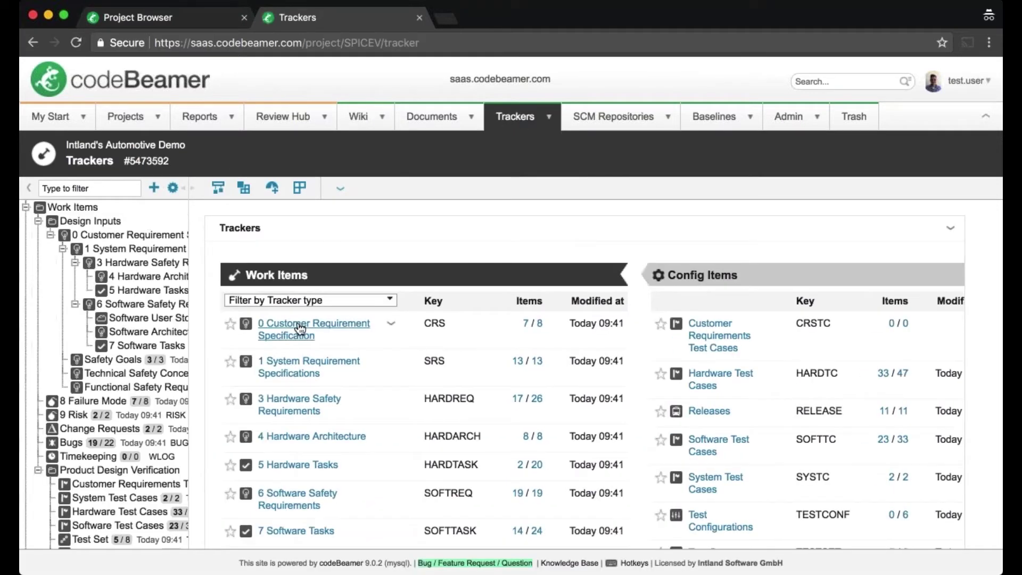
pyautogui.hscroll(1, 291, 330)
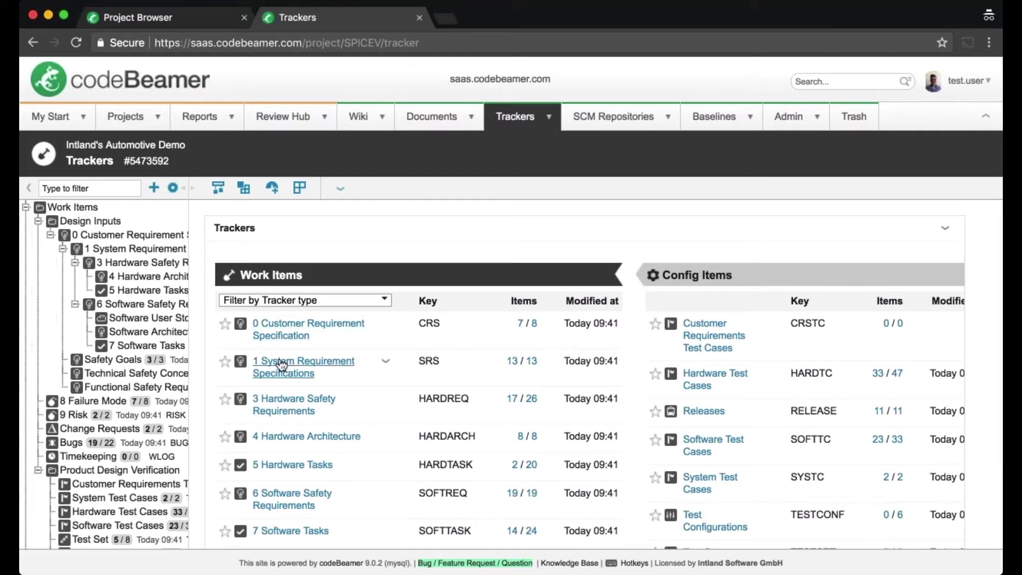
# - Browse the 0 Customer Requirement Specification tracker's requirements, then bring up its Traceability Browser
pyautogui.click(282, 330)
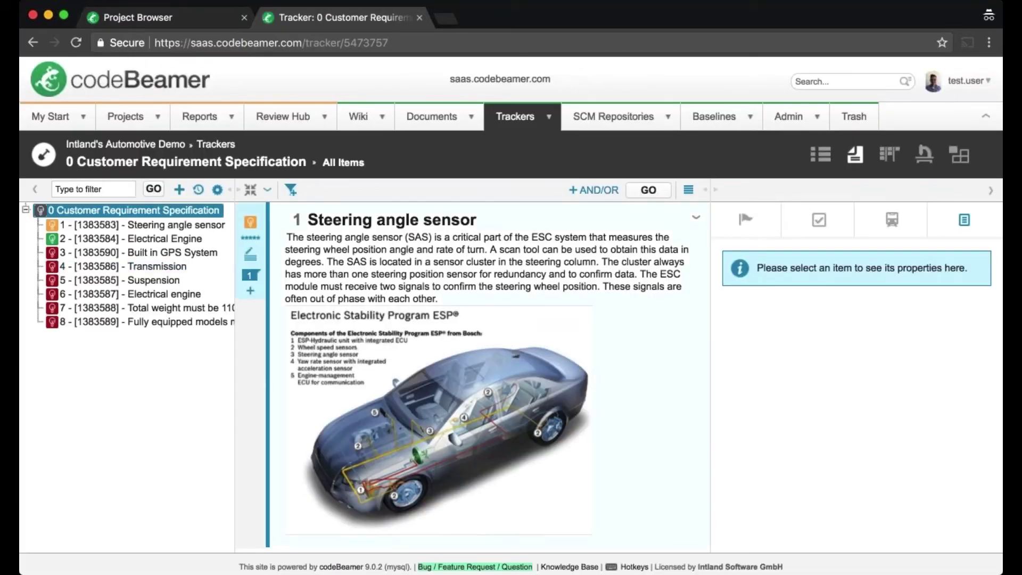
pyautogui.scroll(-10, 489, 373)
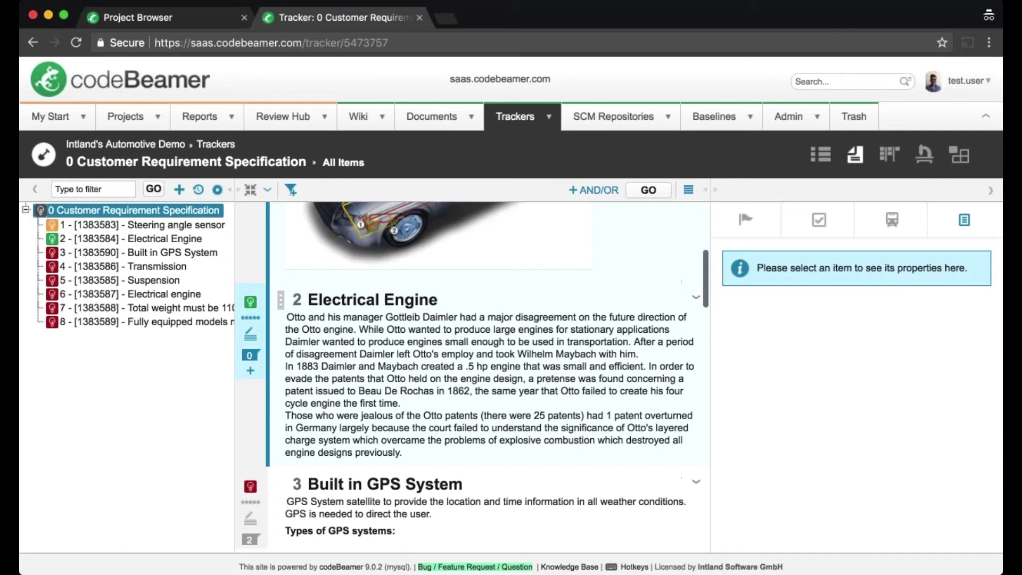
pyautogui.scroll(-3, 489, 372)
pyautogui.scroll(5, 490, 373)
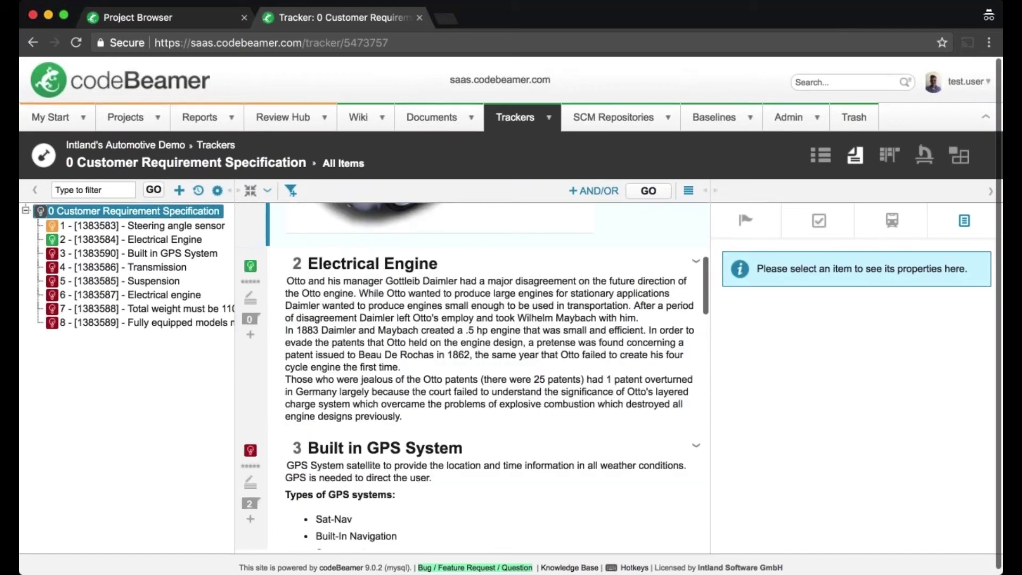
pyautogui.click(966, 161)
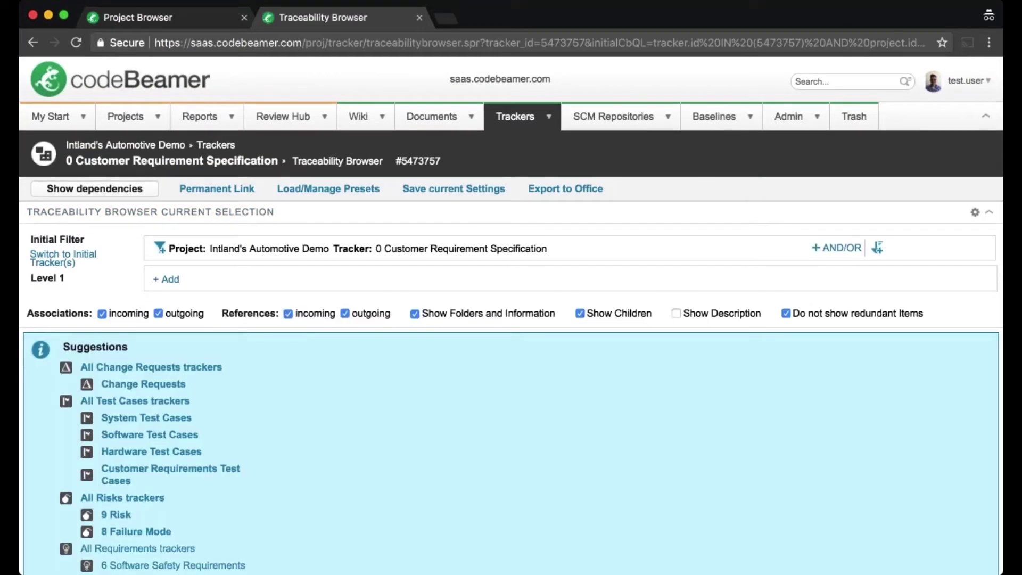
# - Add 1 System Requirement Specifications as Level 1 and show dependencies, including suspected links
pyautogui.click(166, 279)
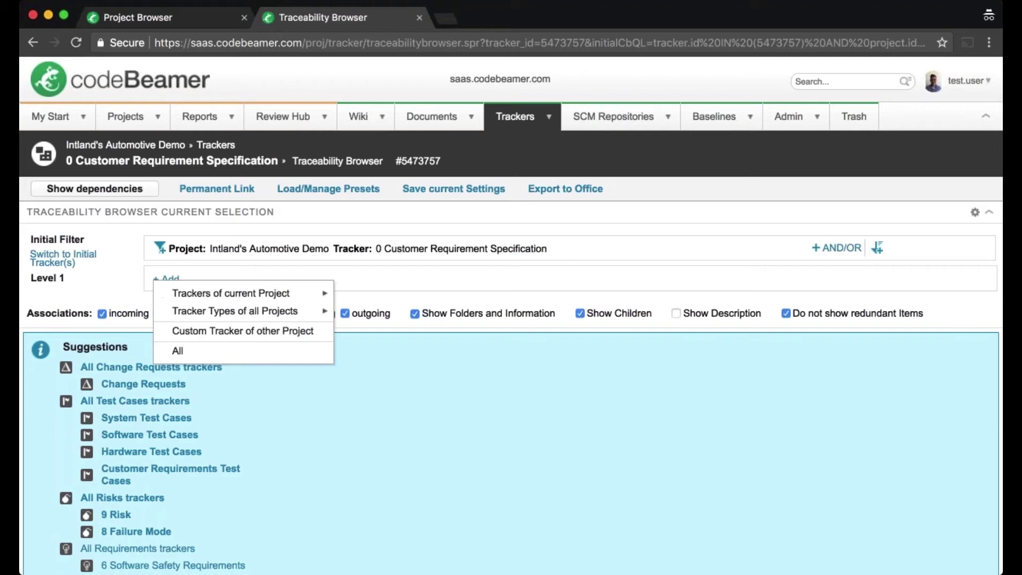
pyautogui.moveTo(239, 293)
pyautogui.click(357, 290)
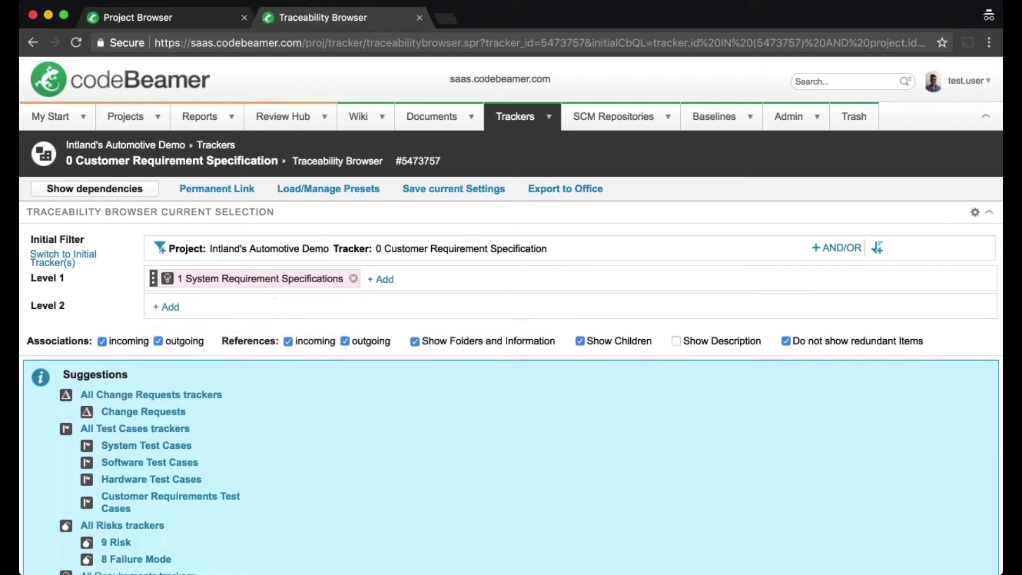
pyautogui.click(137, 190)
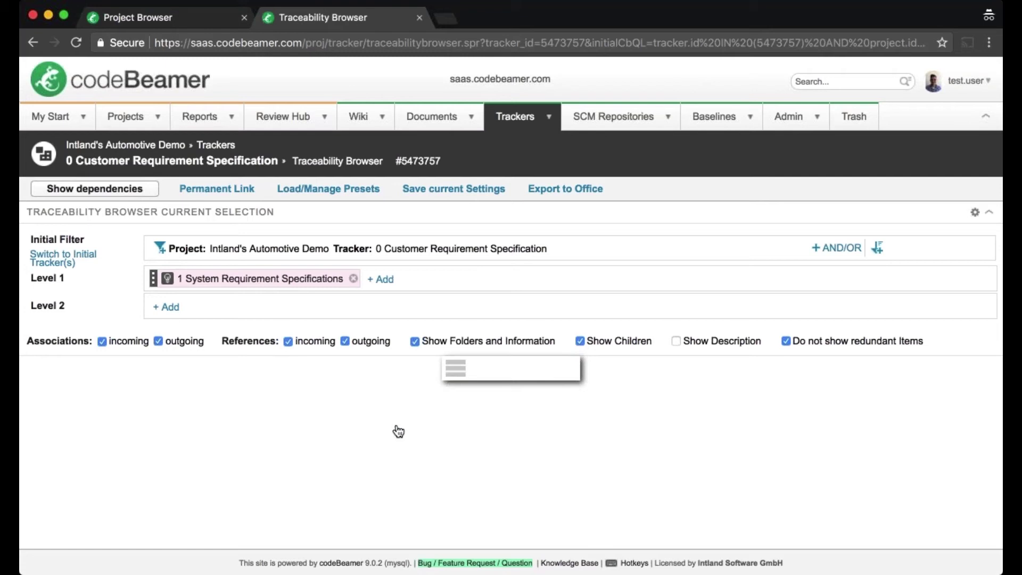
pyautogui.scroll(-3, 393, 430)
pyautogui.scroll(-2, 393, 430)
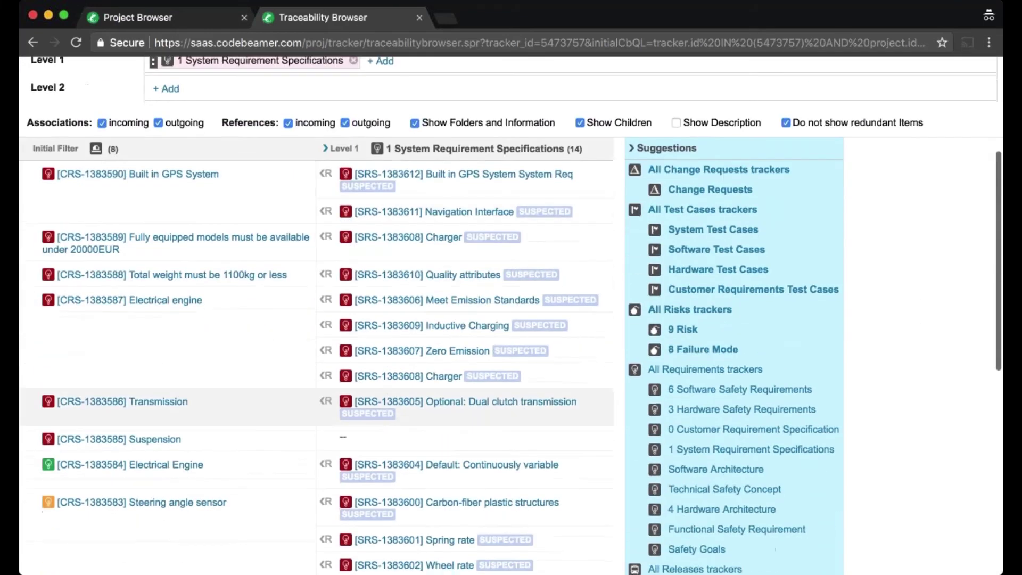
pyautogui.scroll(5, 434, 429)
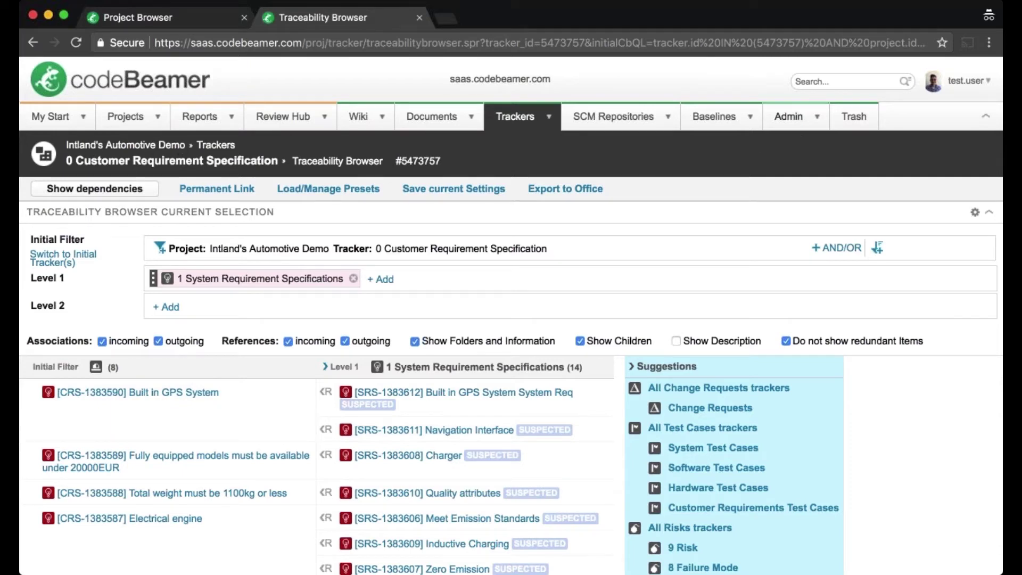
pyautogui.click(791, 118)
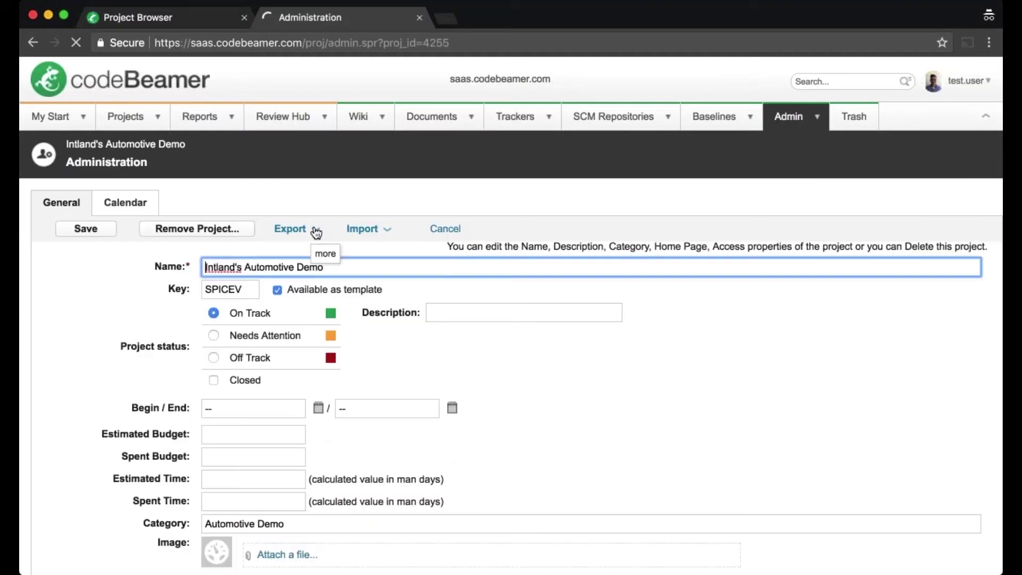
# - Start a ReqIF archive export with 0 Customer Requirement Specification and Requirements for Subject references
pyautogui.click(315, 229)
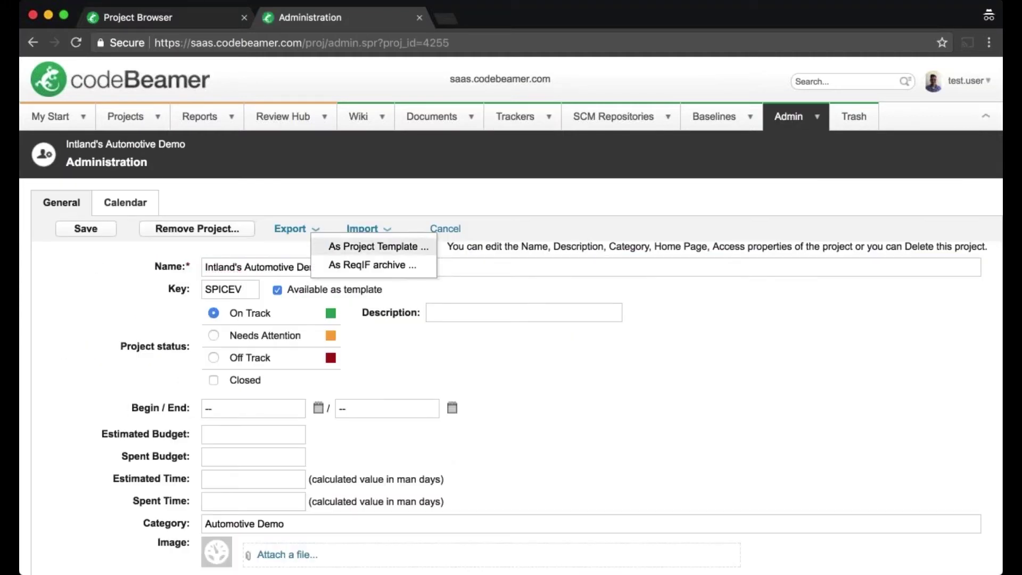
pyautogui.click(358, 266)
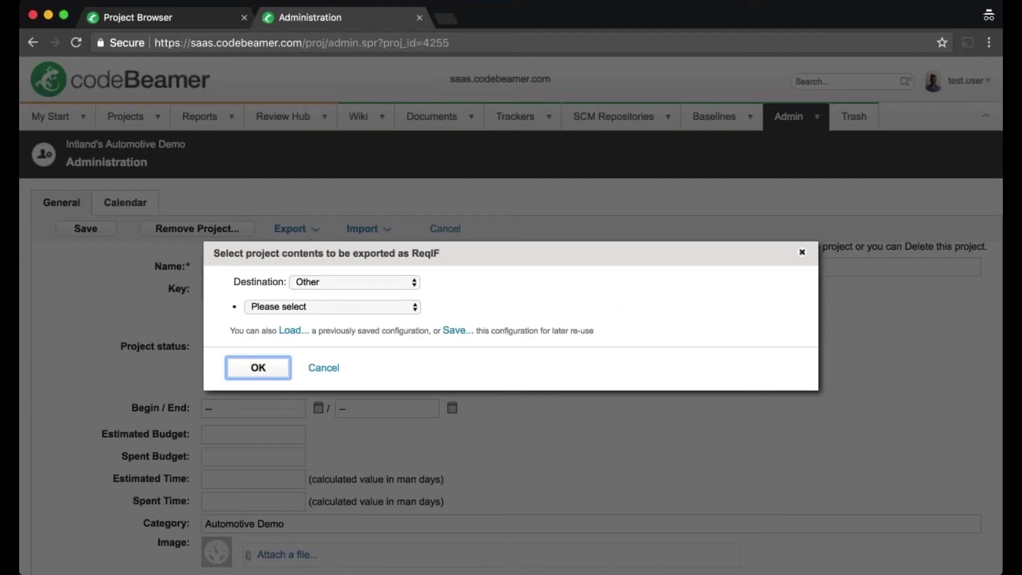
pyautogui.click(336, 307)
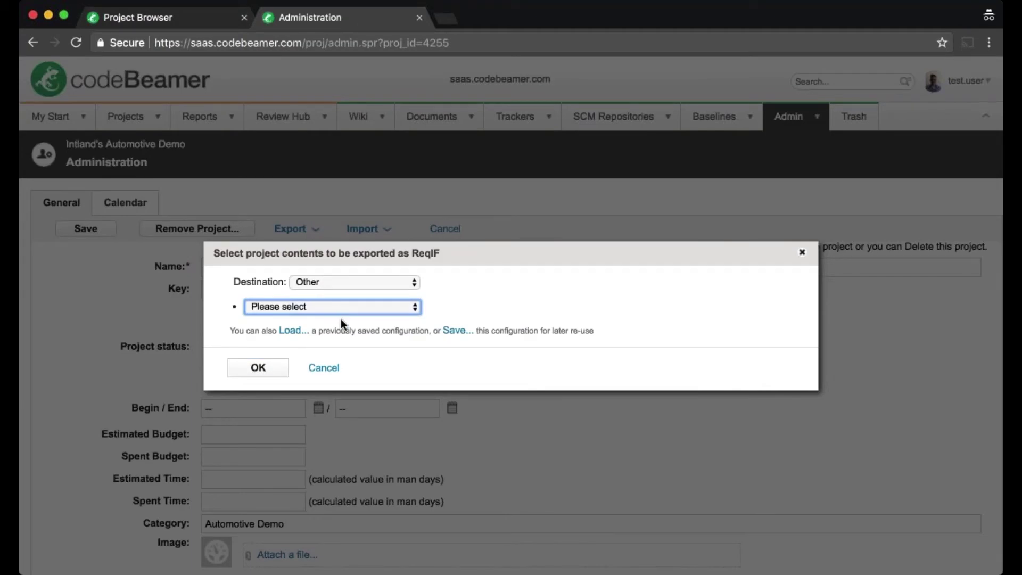
pyautogui.click(340, 318)
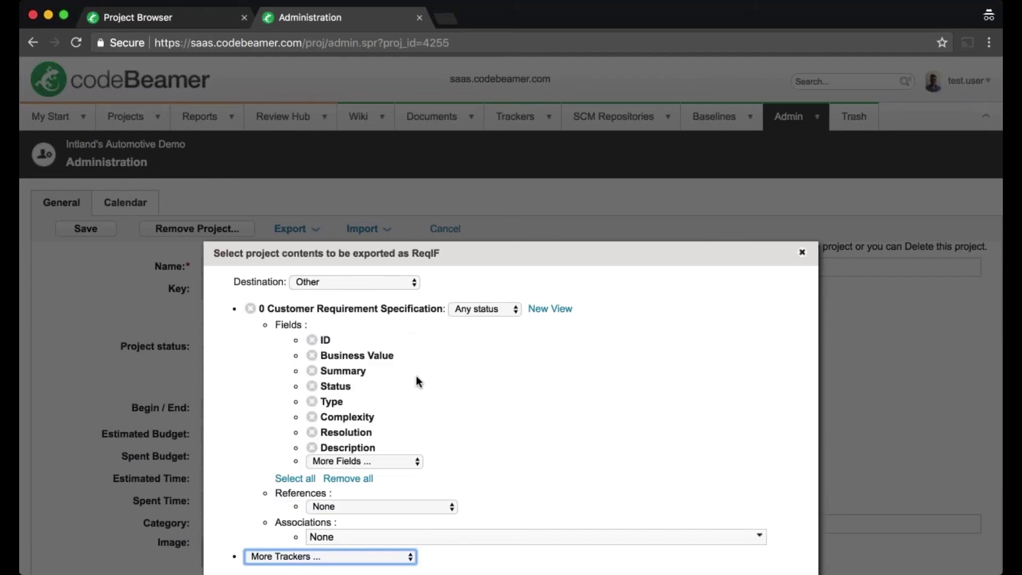
pyautogui.scroll(-3, 416, 375)
pyautogui.click(336, 407)
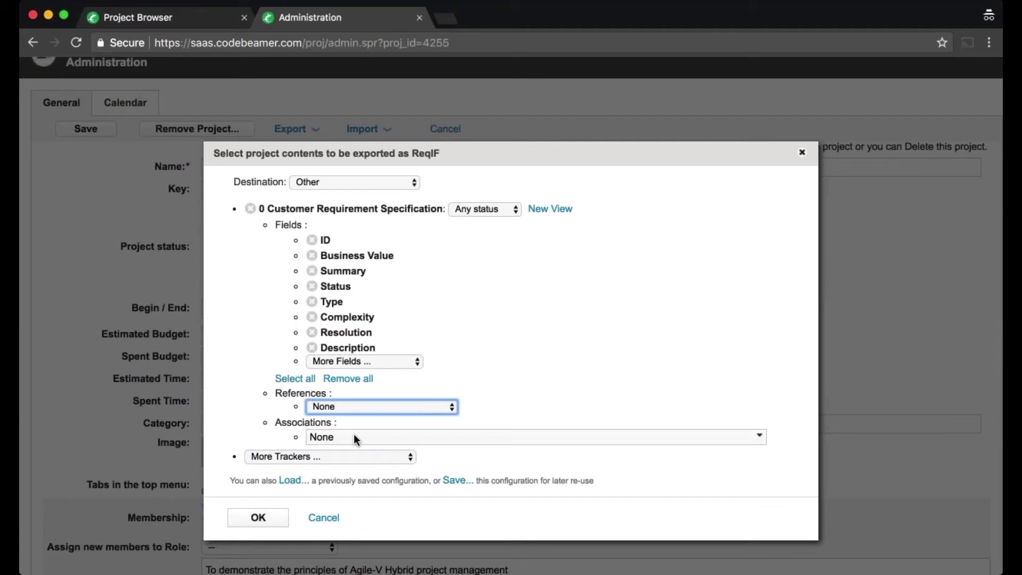
pyautogui.click(353, 433)
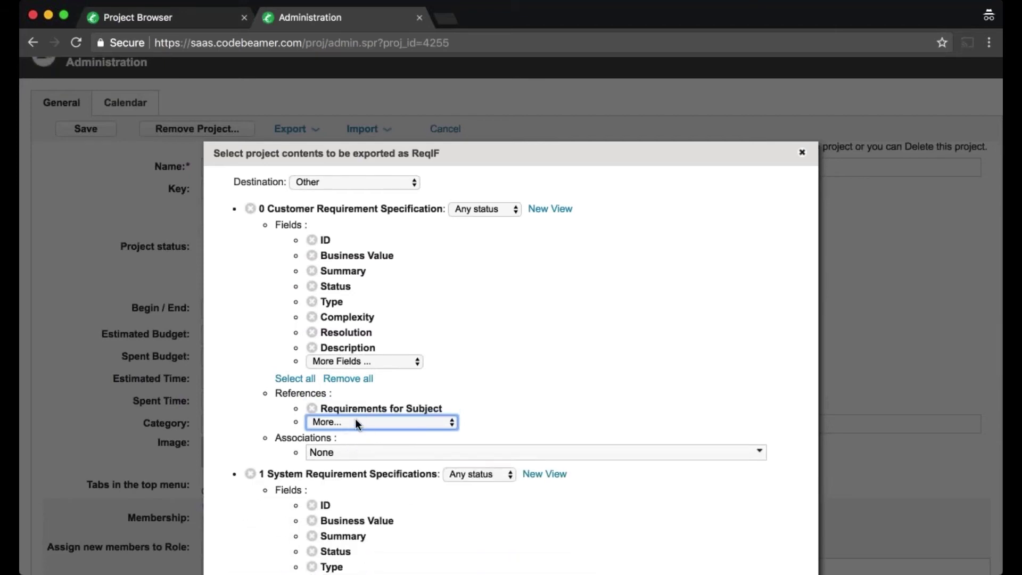
# - Add the Subject field for System Requirement Specifications, drop the three safety trackers, and download the .reqifz
pyautogui.scroll(-5, 361, 410)
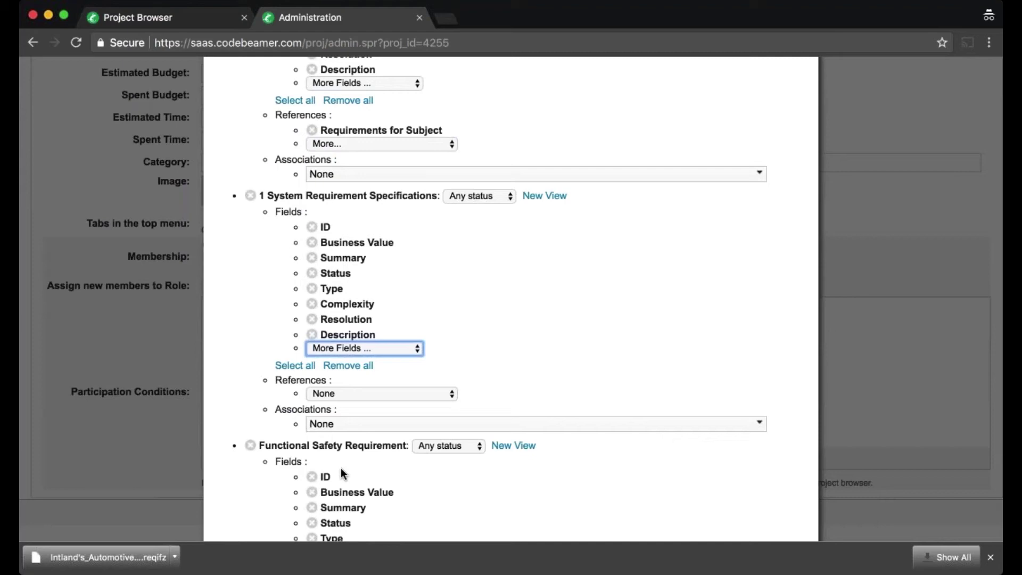
pyautogui.click(338, 477)
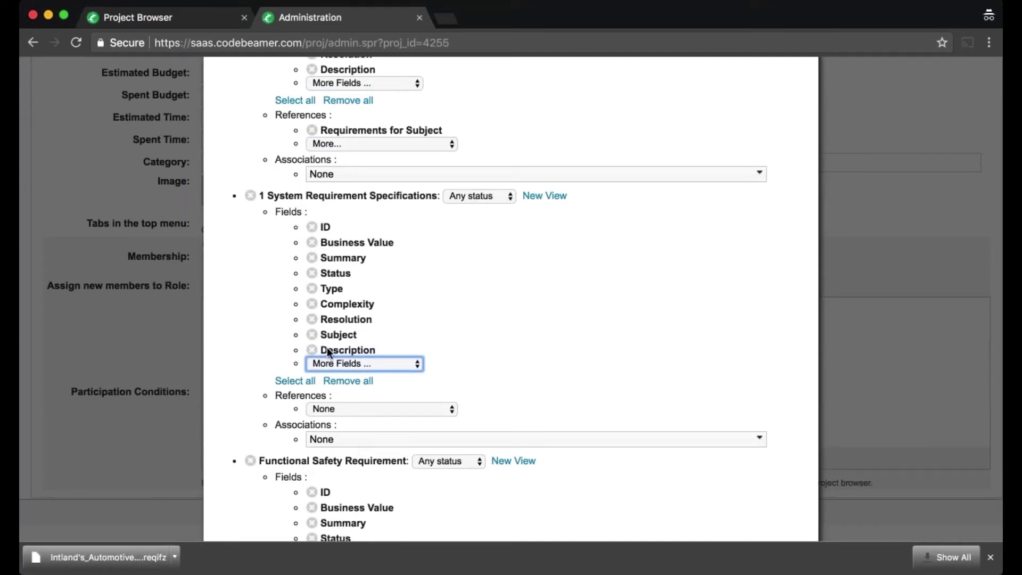
pyautogui.click(250, 460)
pyautogui.click(250, 461)
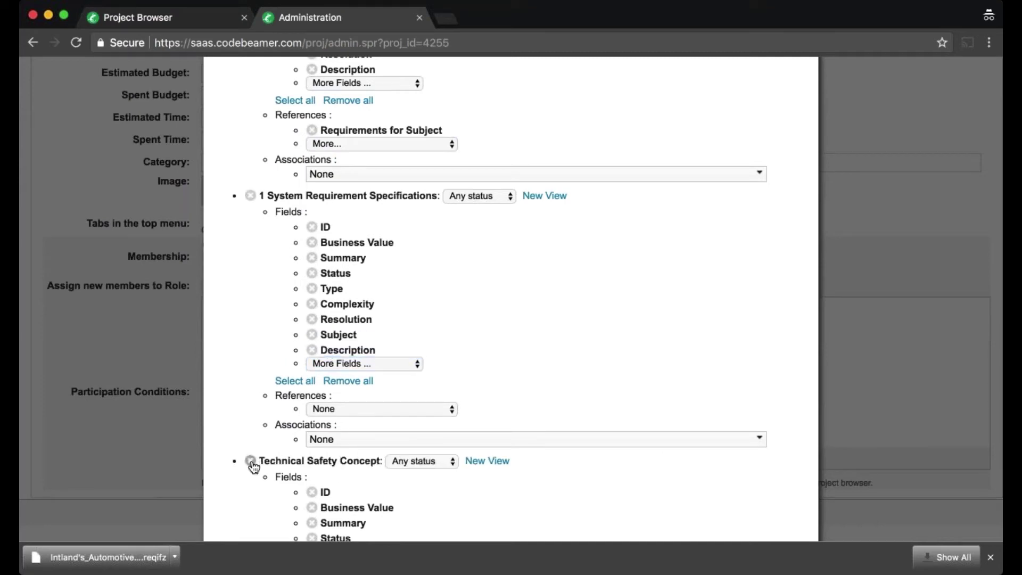
pyautogui.click(250, 461)
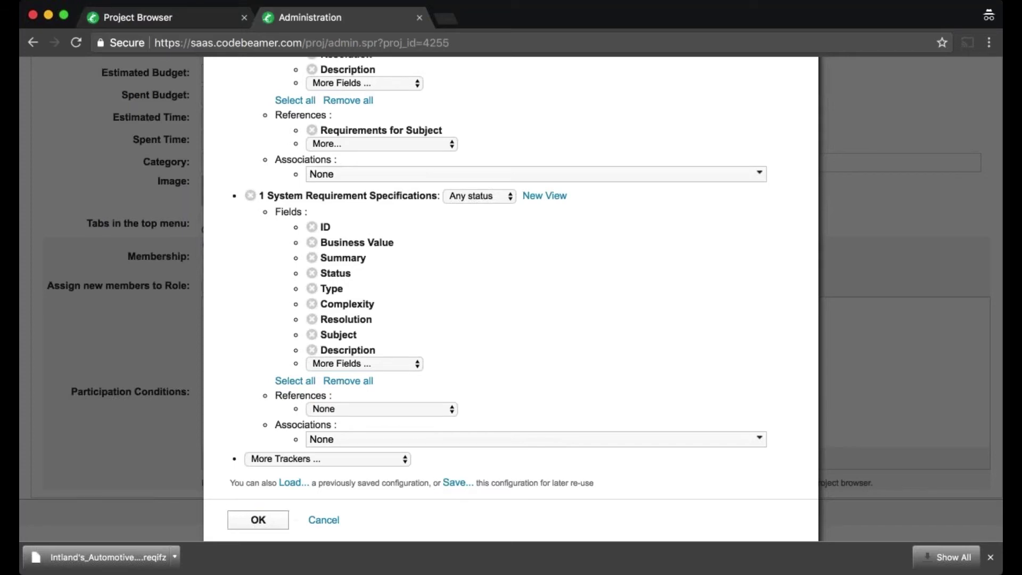
pyautogui.click(261, 519)
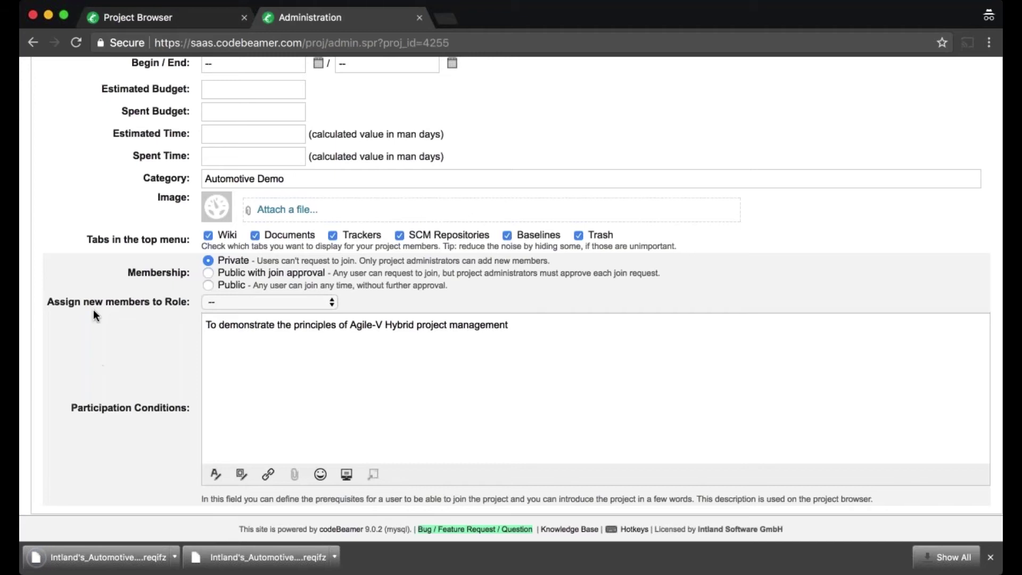
pyautogui.scroll(6, 94, 309)
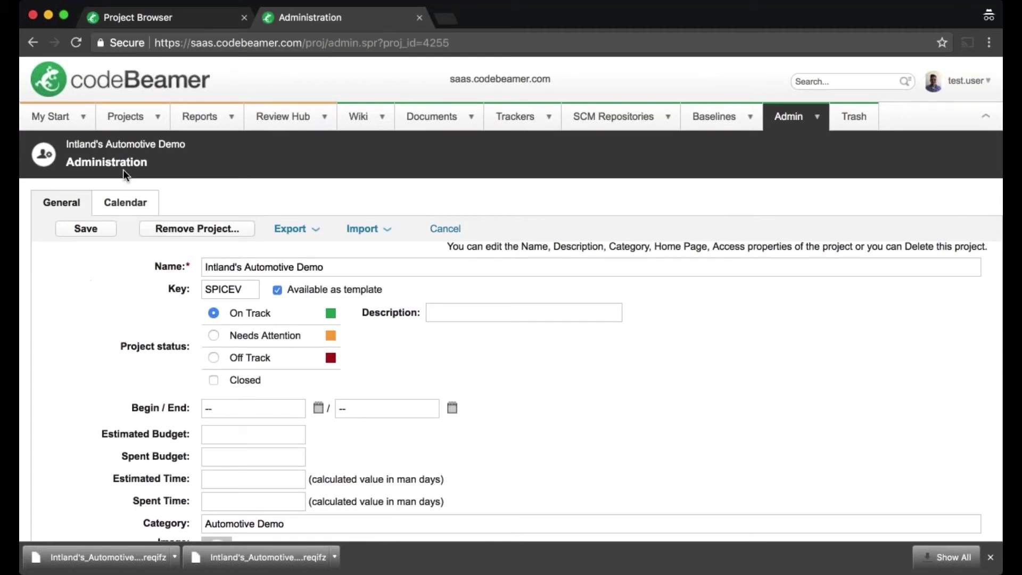
# - Start a new project and upload Intland's_Automotive_Demo.reqifz as its import file
pyautogui.click(159, 119)
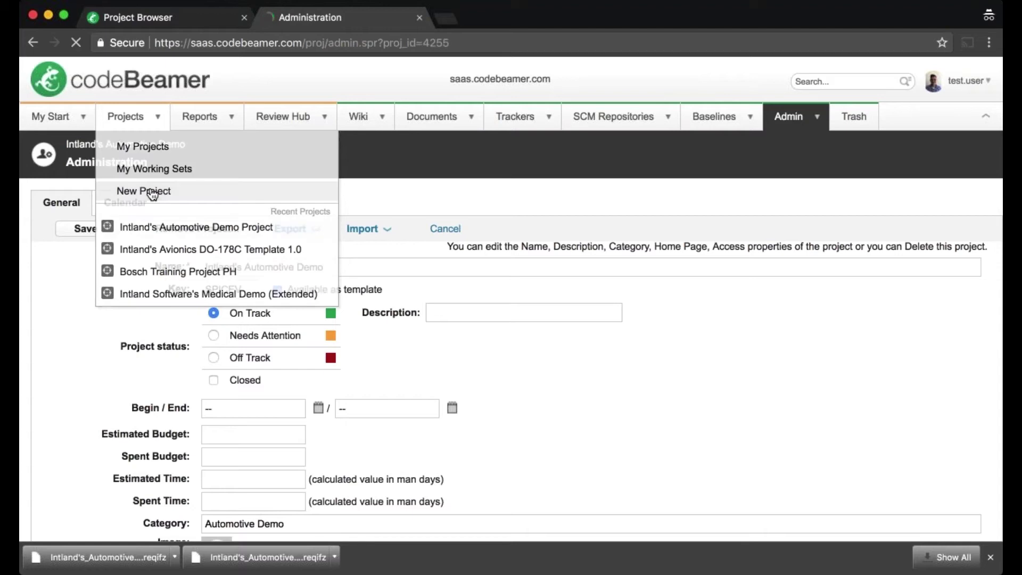
pyautogui.click(152, 192)
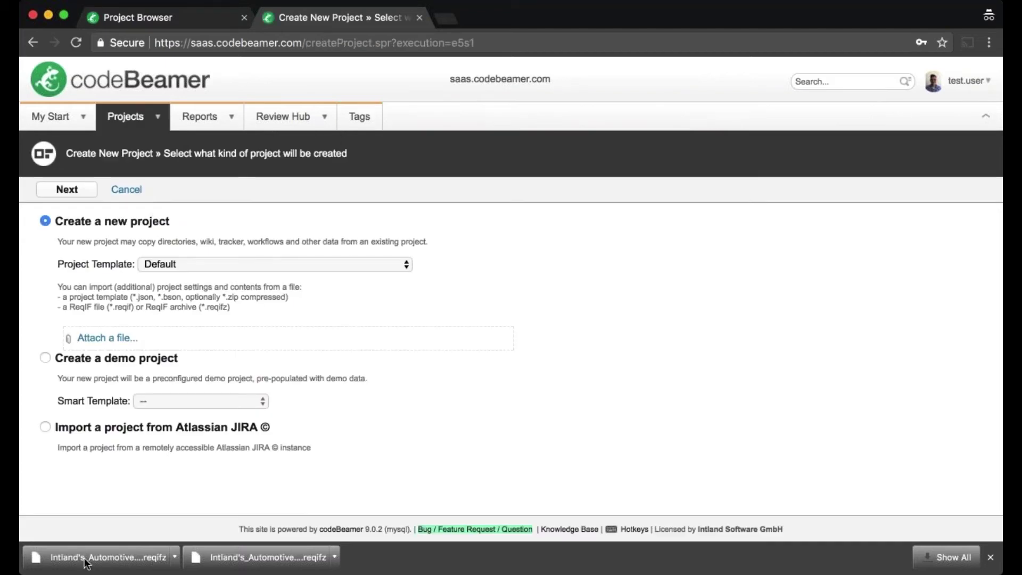
pyautogui.moveTo(87, 563); pyautogui.dragTo(128, 339)
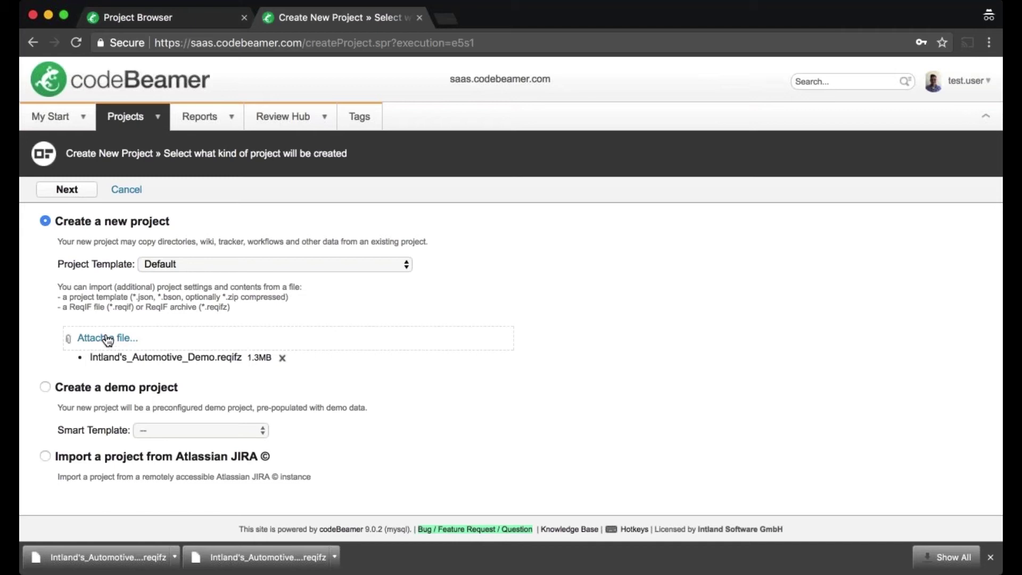
# - Name the new project 'Intland's Automotive ReqIF Demo'
pyautogui.click(83, 192)
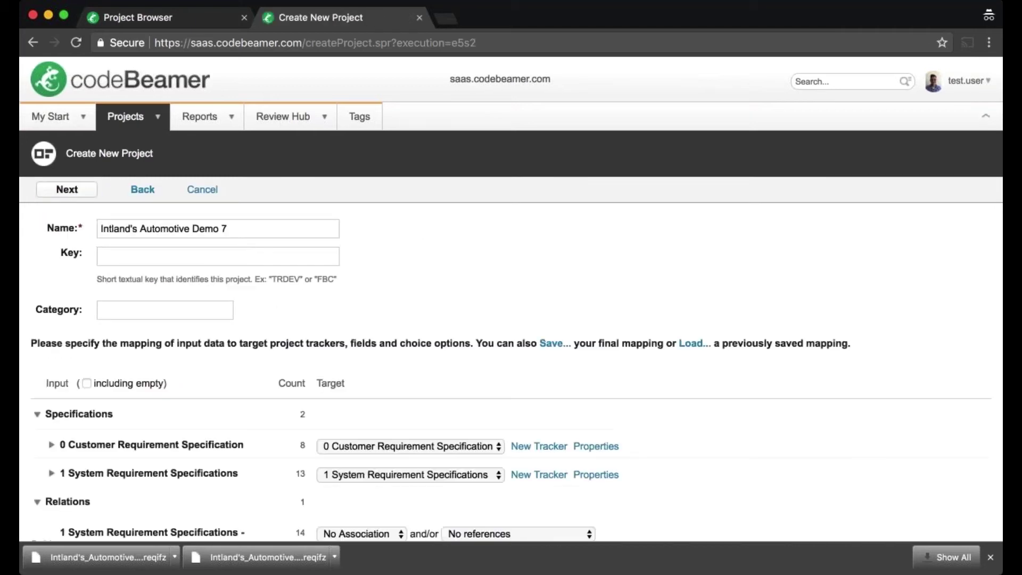
pyautogui.moveTo(240, 228); pyautogui.dragTo(217, 226)
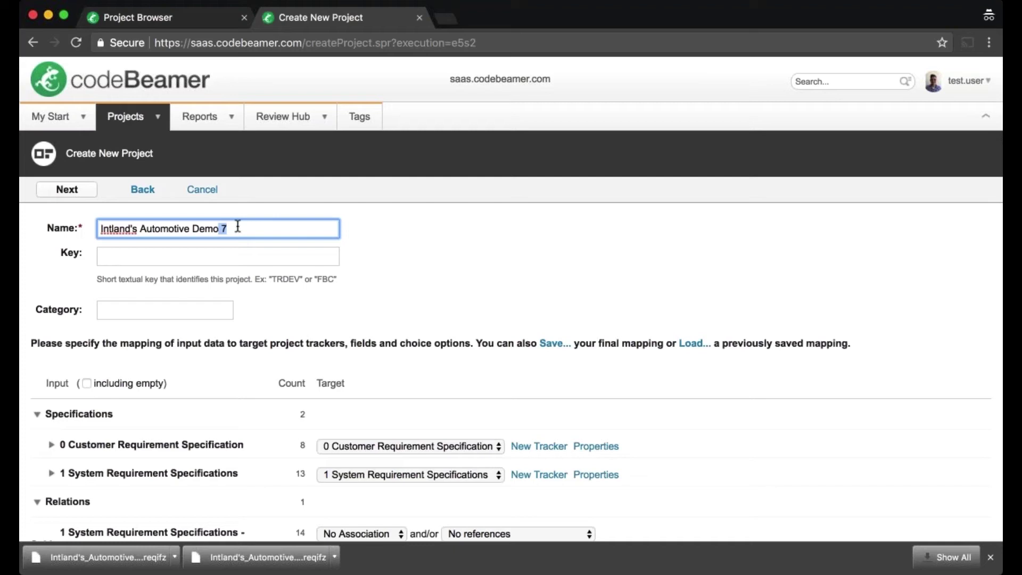
pyautogui.write('Requi')
pyautogui.press('BackSpace')
pyautogui.write('IF')
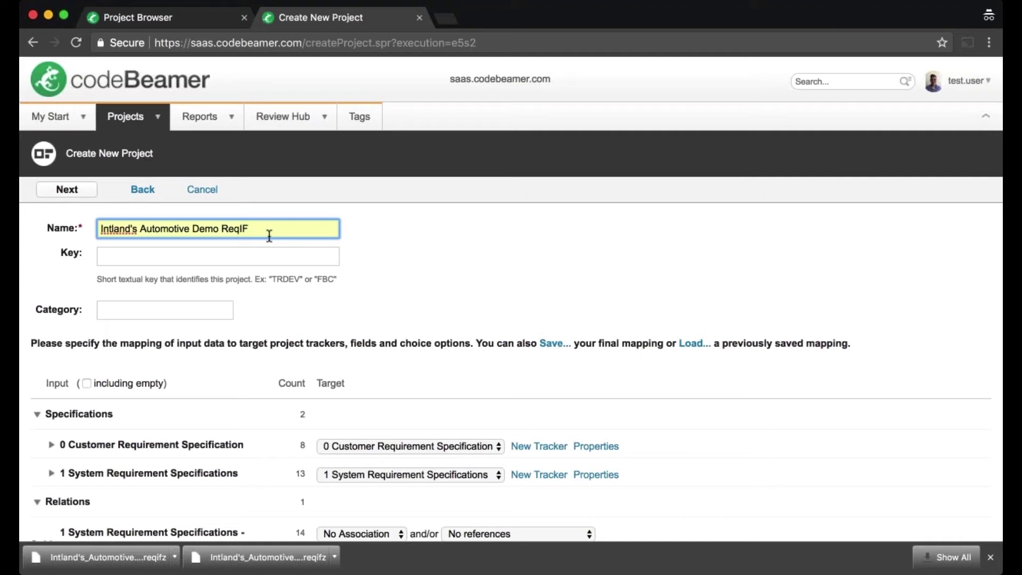
pyautogui.write(' Demo')
pyautogui.moveTo(220, 228); pyautogui.dragTo(193, 228)
pyautogui.press('BackSpace')
pyautogui.press('BackSpace')
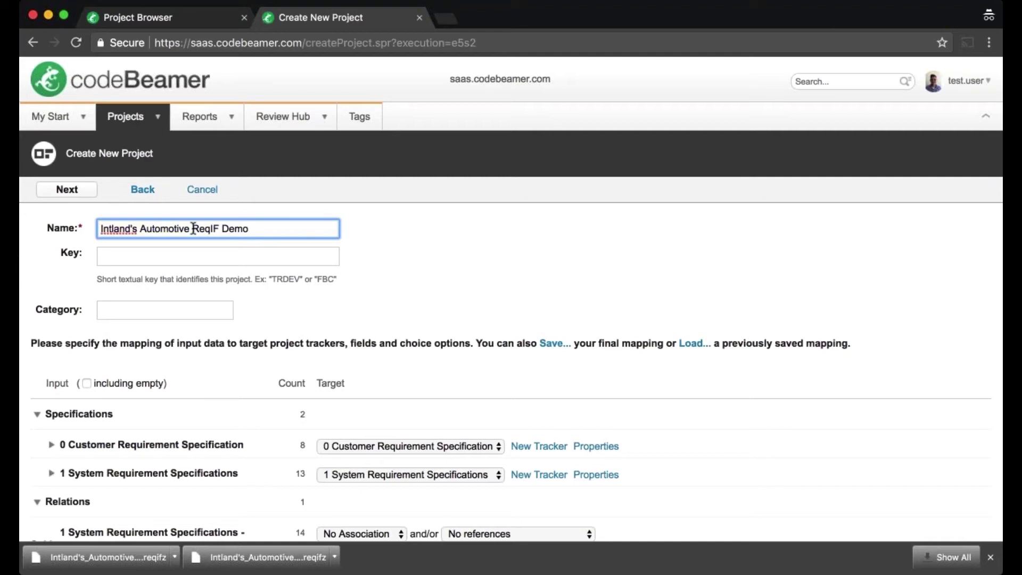
# - Map the Subject relation of the imported requirement trackers to Requirement: Subject
pyautogui.scroll(-3, 193, 228)
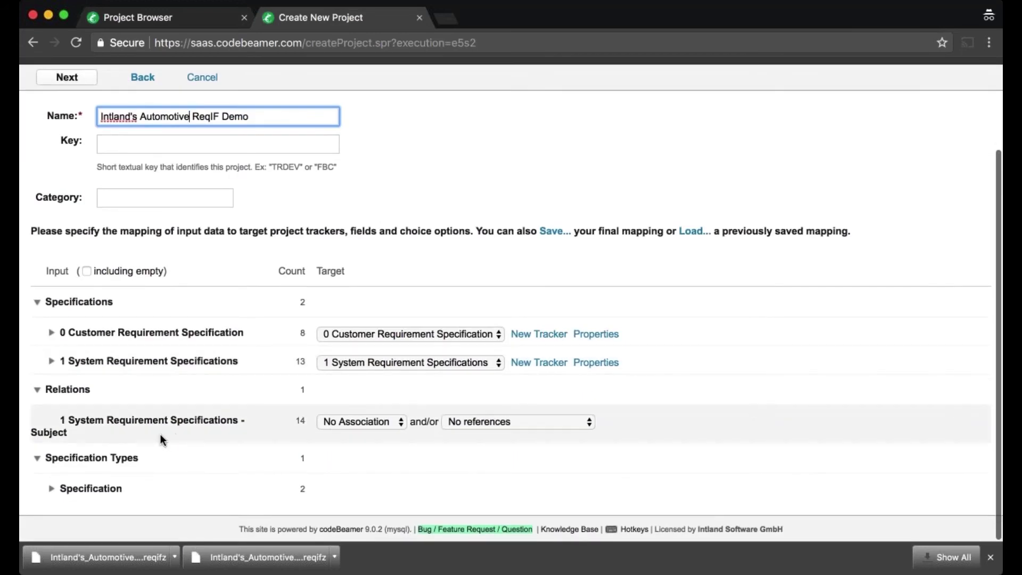
pyautogui.click(52, 333)
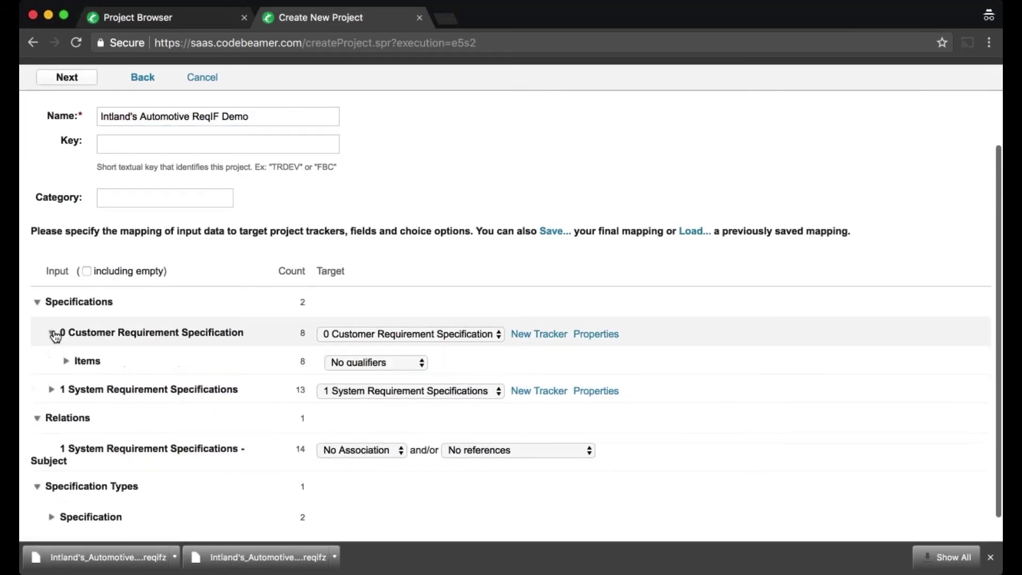
pyautogui.click(66, 360)
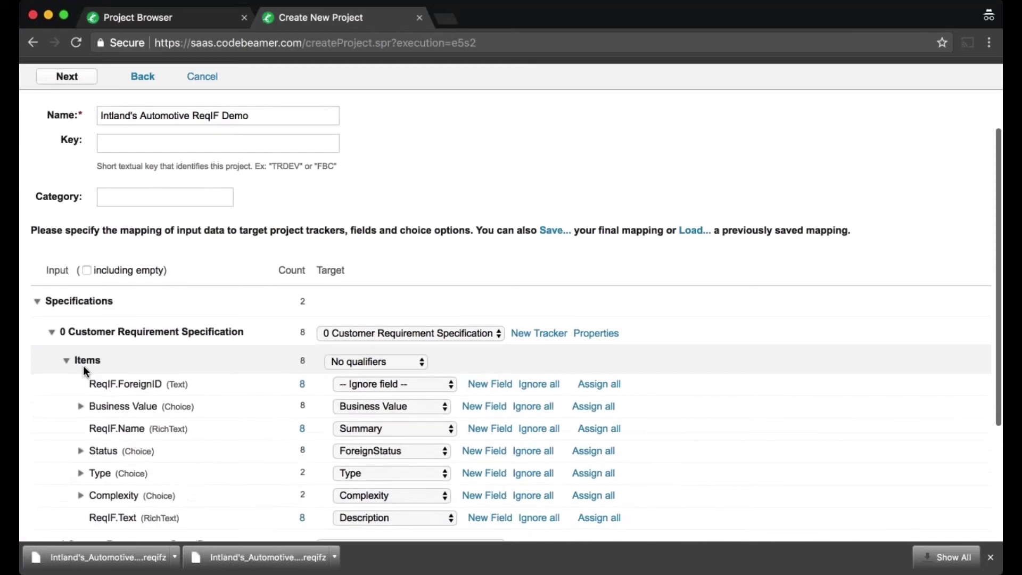
pyautogui.scroll(-3, 108, 324)
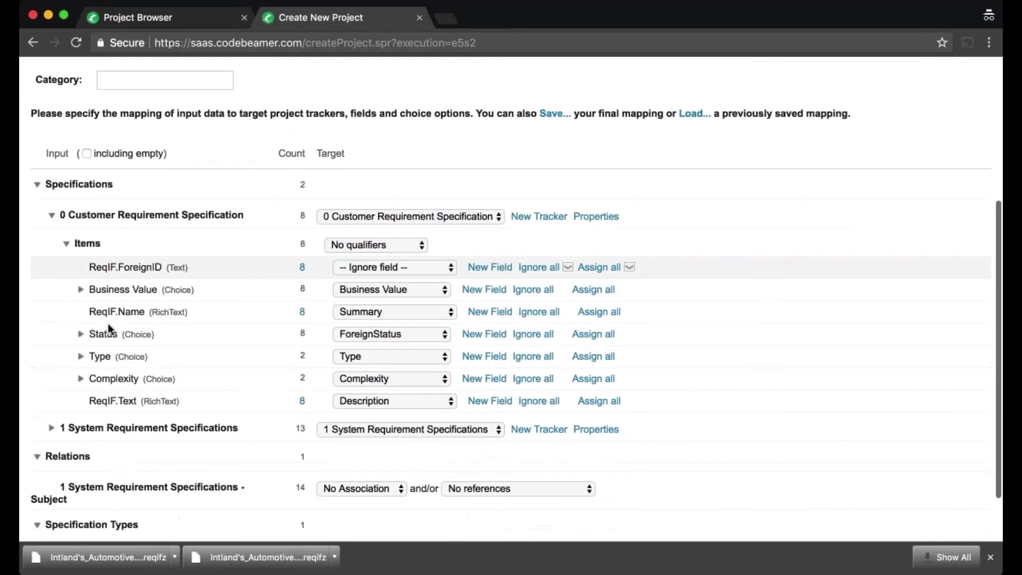
pyautogui.click(51, 427)
pyautogui.scroll(-3, 66, 366)
pyautogui.click(66, 361)
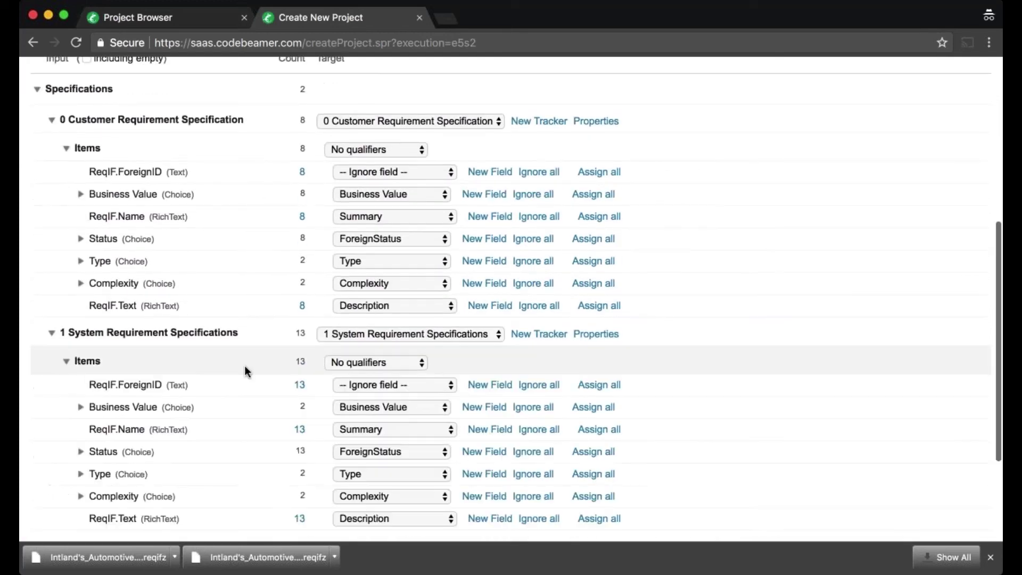
pyautogui.scroll(-3, 244, 368)
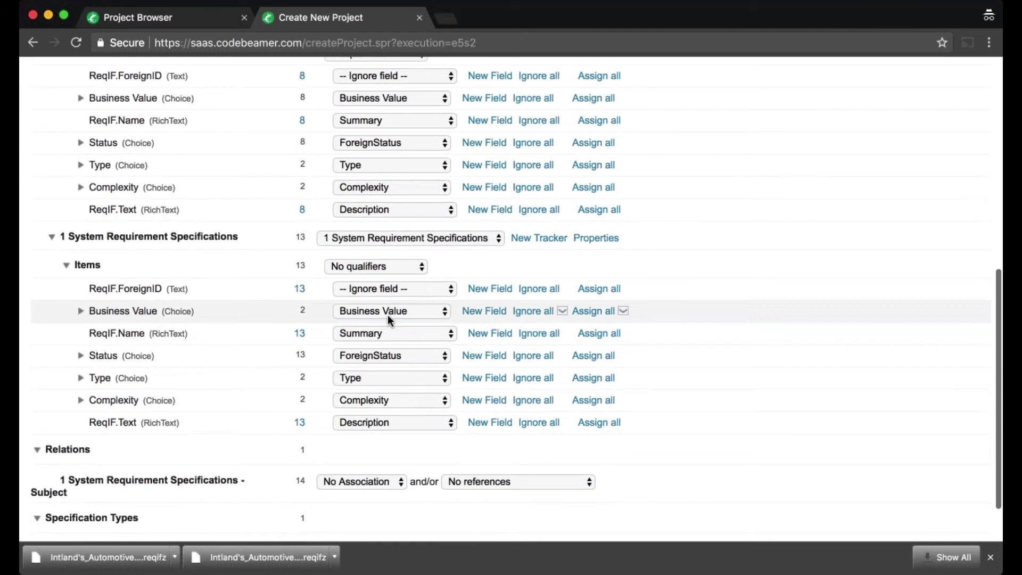
pyautogui.scroll(-3, 384, 313)
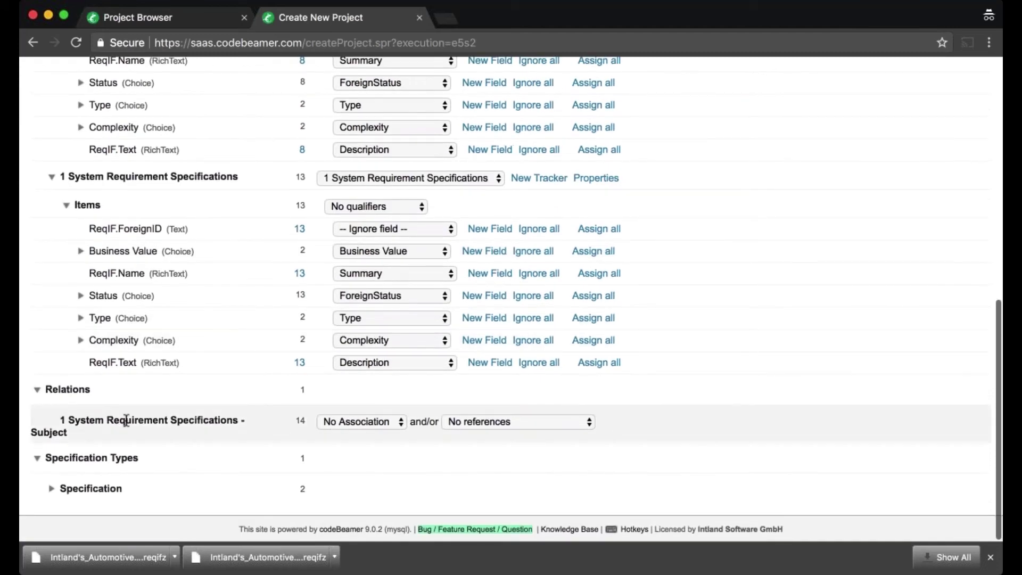
pyautogui.click(471, 422)
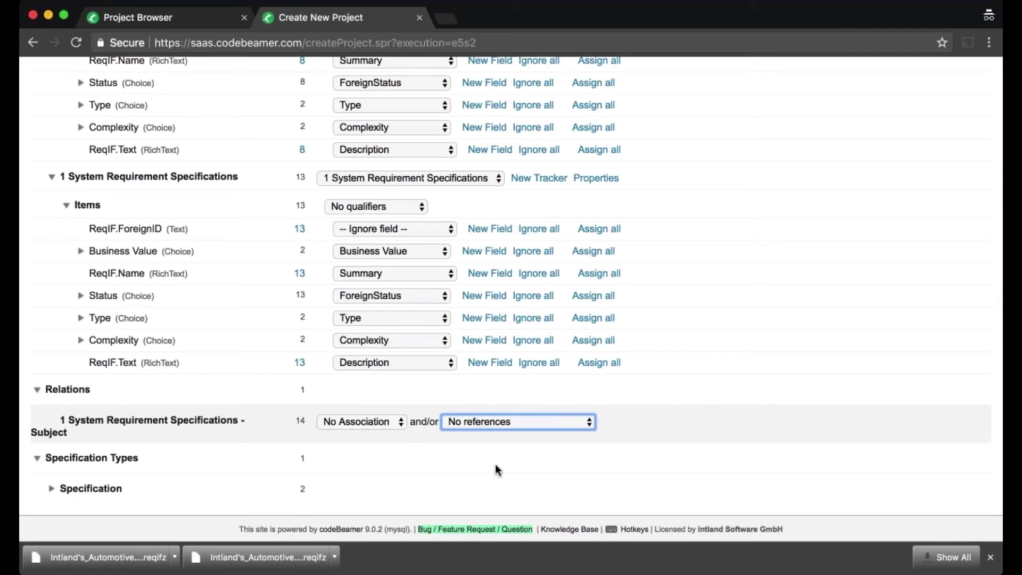
pyautogui.click(490, 512)
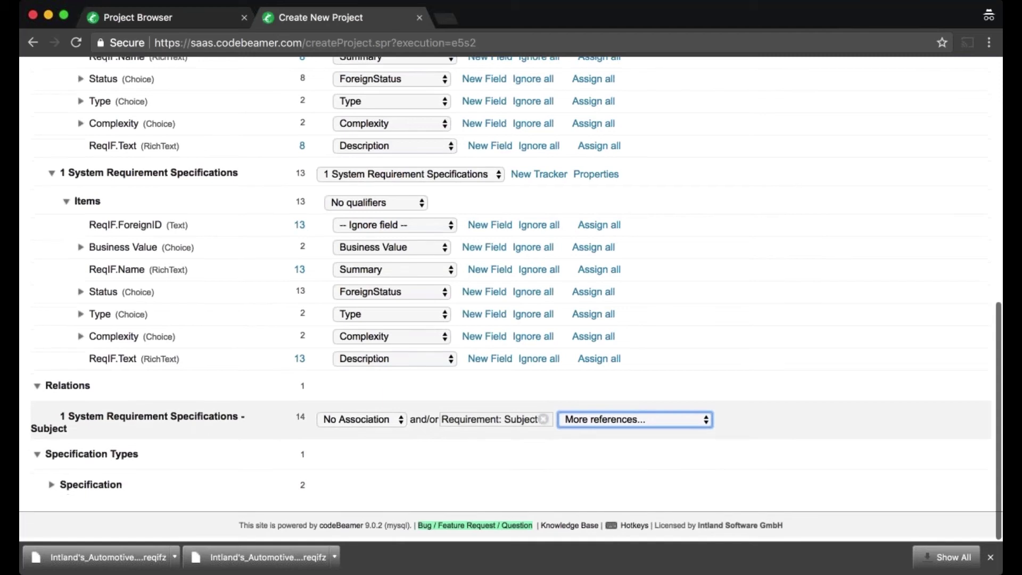
# - Keep 'No source code' and finish creating the project
pyautogui.scroll(10, 269, 411)
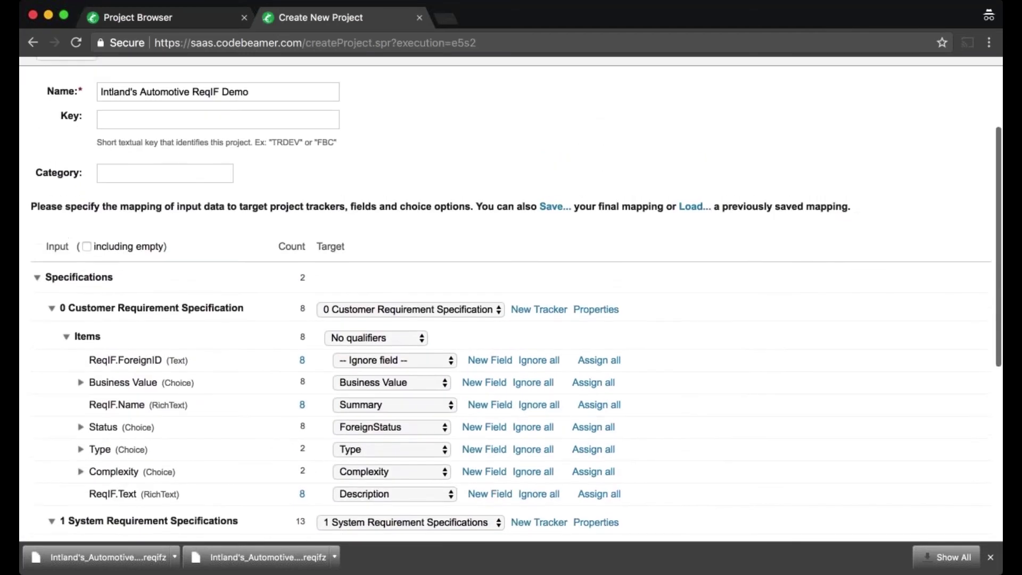
pyautogui.scroll(3, 560, 221)
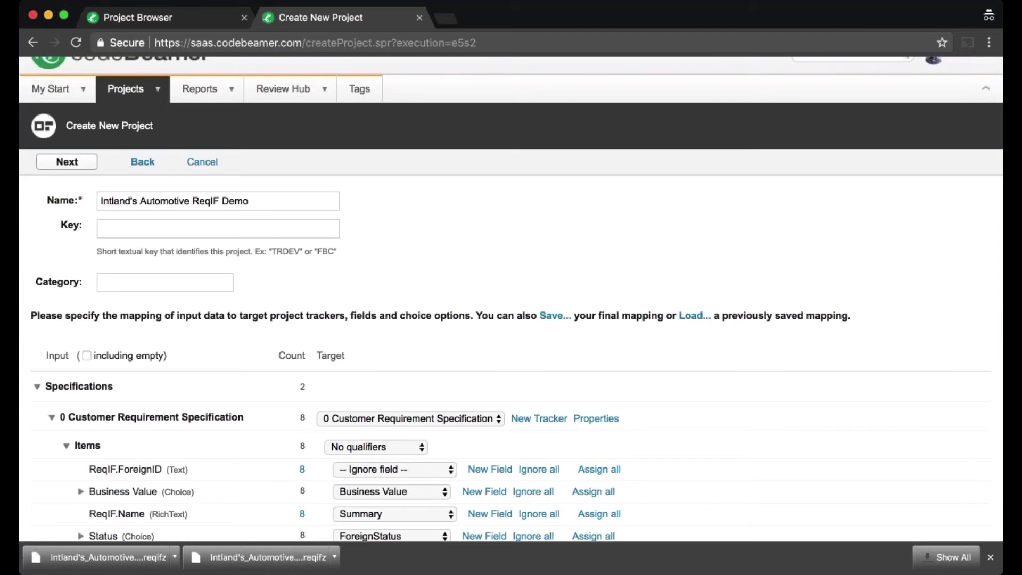
pyautogui.press('Return')
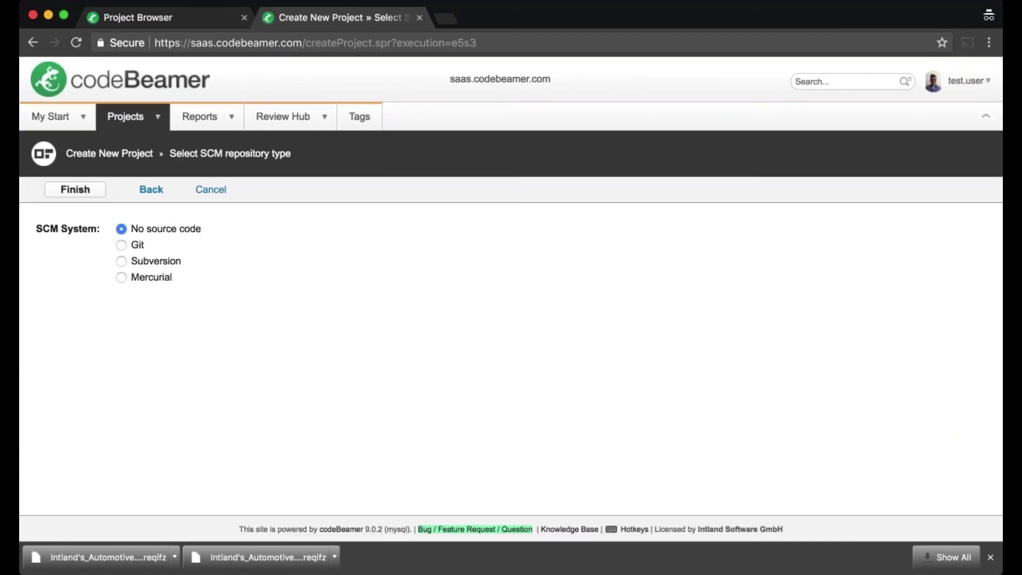
pyautogui.click(91, 192)
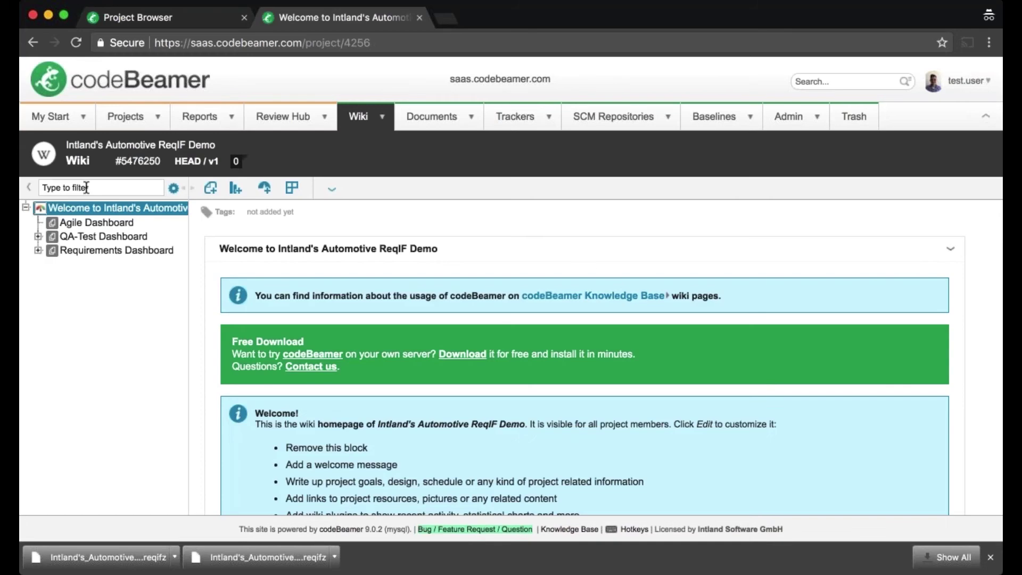
# - Open the new project's 0 Customer Requirement Specification tracker from Trackers
pyautogui.click(524, 122)
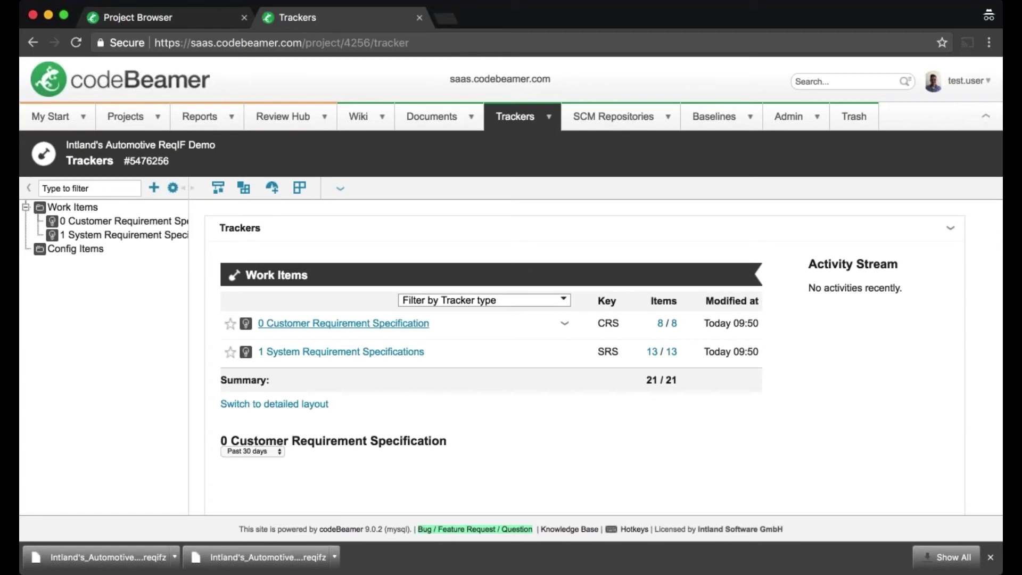
pyautogui.click(334, 323)
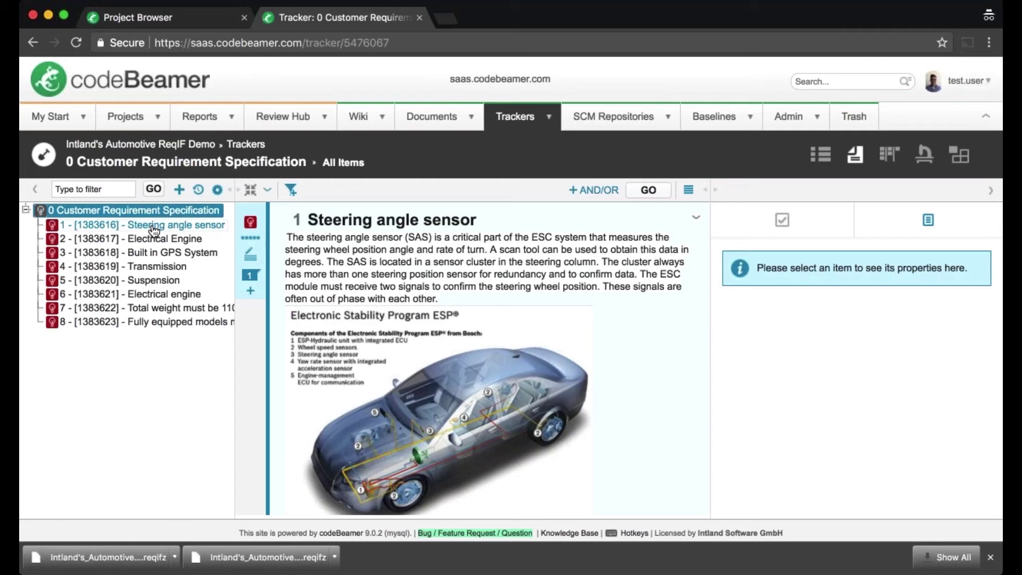
# - Set Steering angle sensor to Business Value Should have, Type Functional, Complexity Standard, and save
pyautogui.click(205, 227)
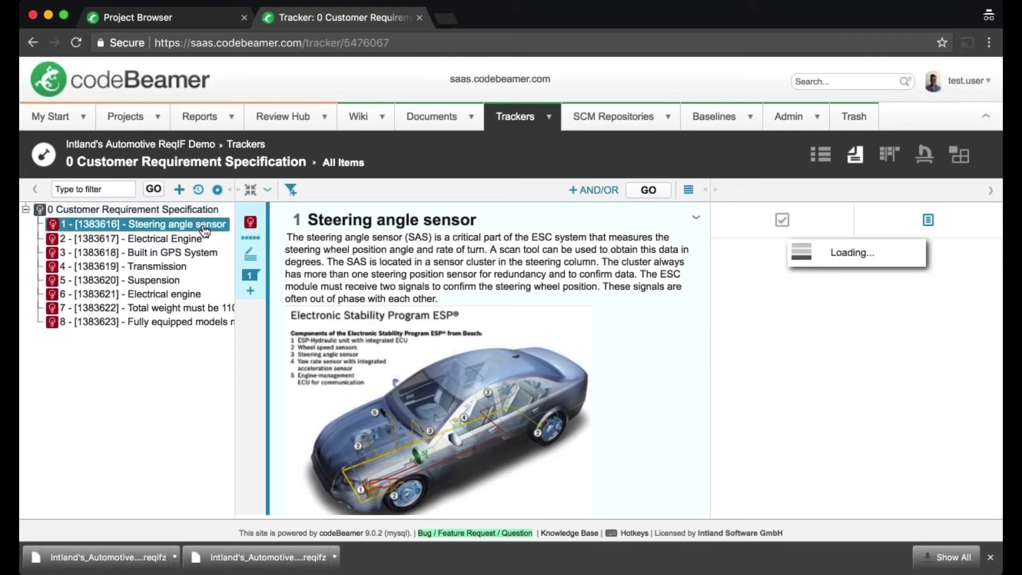
pyautogui.scroll(-3, 857, 376)
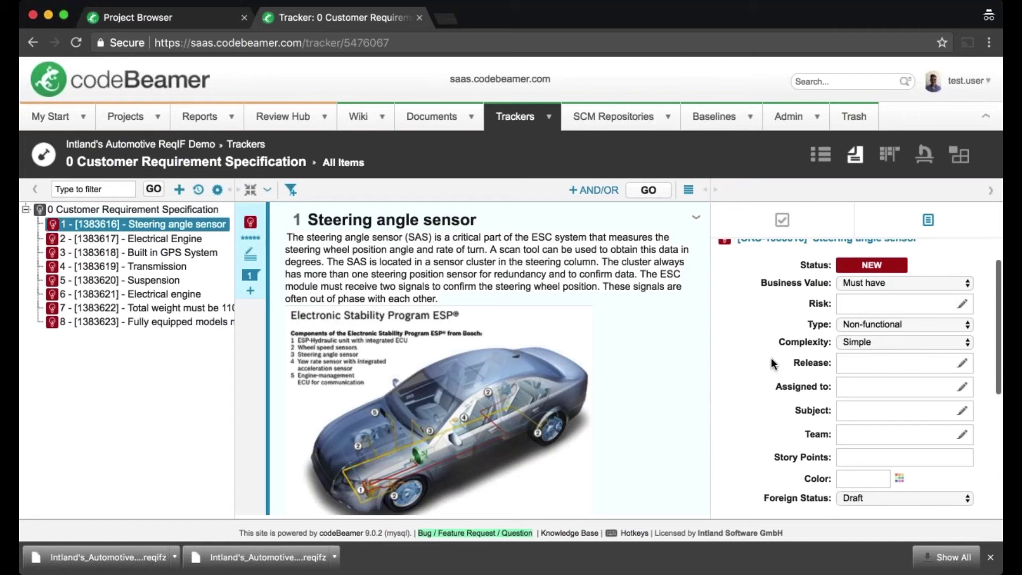
pyautogui.click(845, 498)
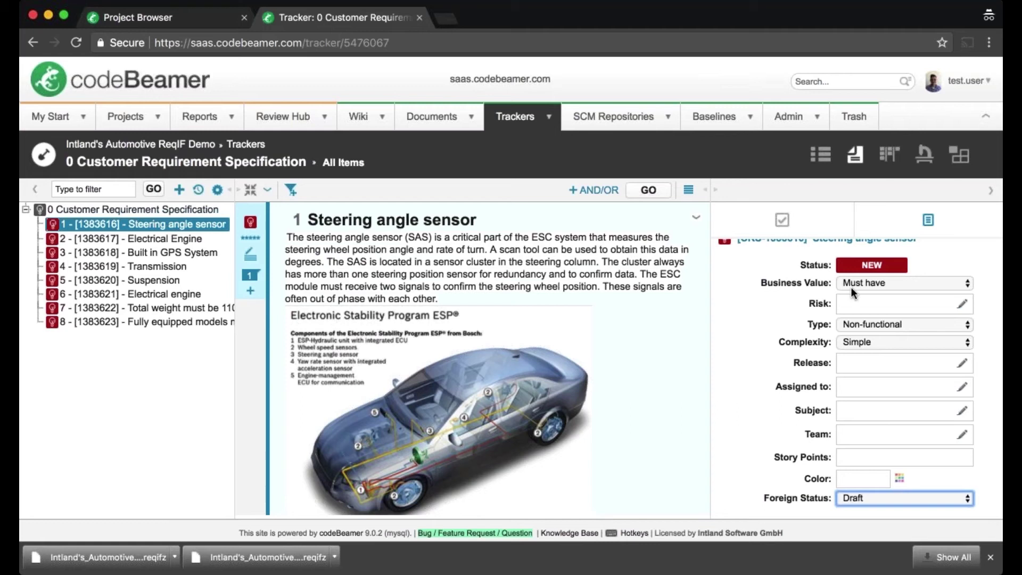
pyautogui.click(863, 283)
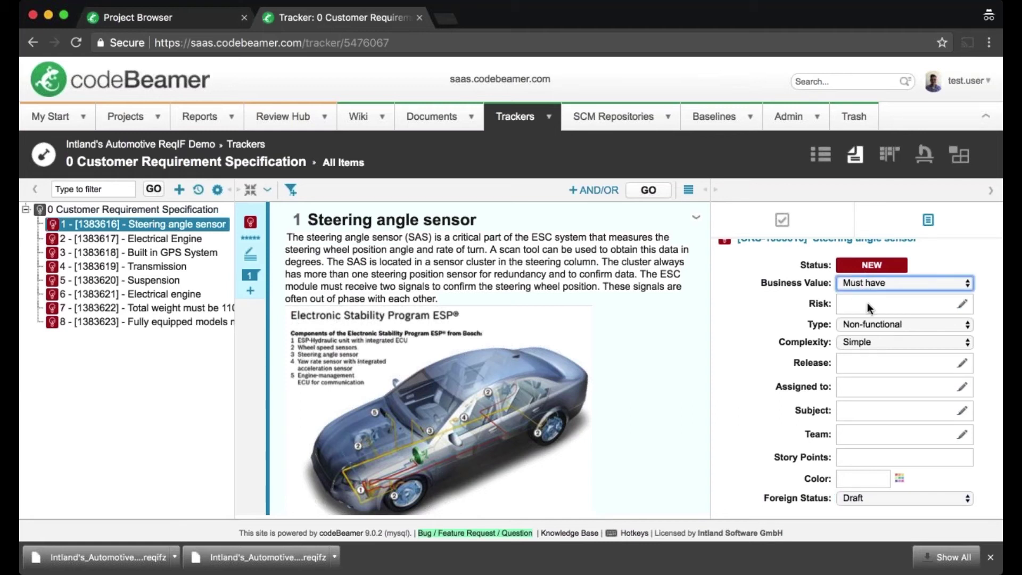
pyautogui.click(867, 302)
pyautogui.click(876, 321)
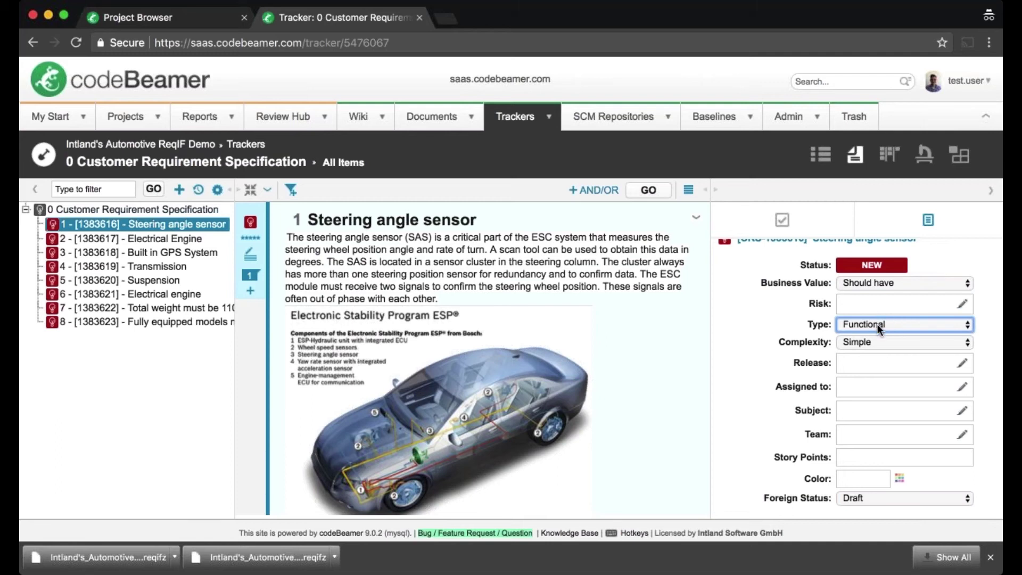
pyautogui.click(876, 341)
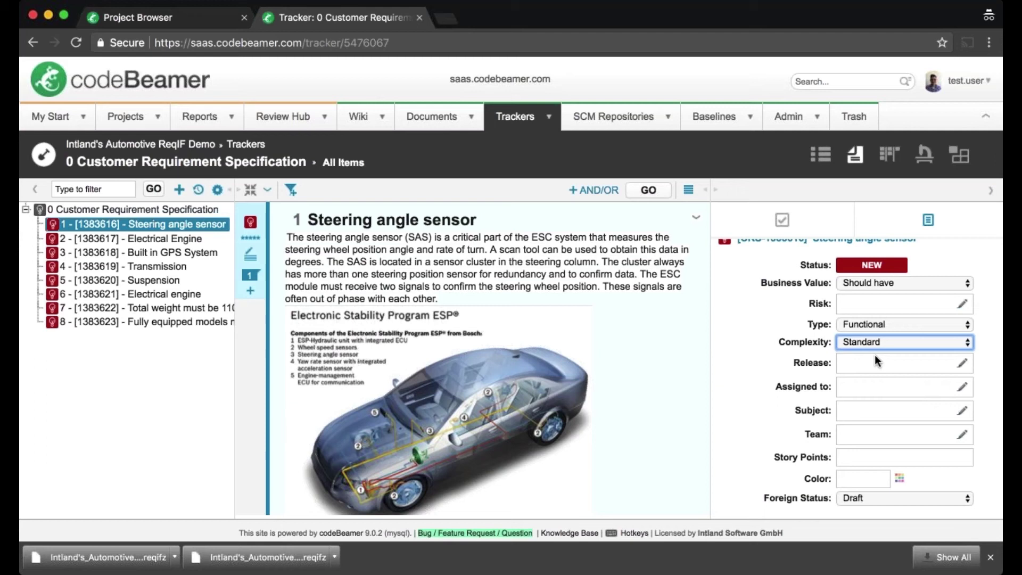
pyautogui.scroll(-4, 873, 355)
pyautogui.click(851, 449)
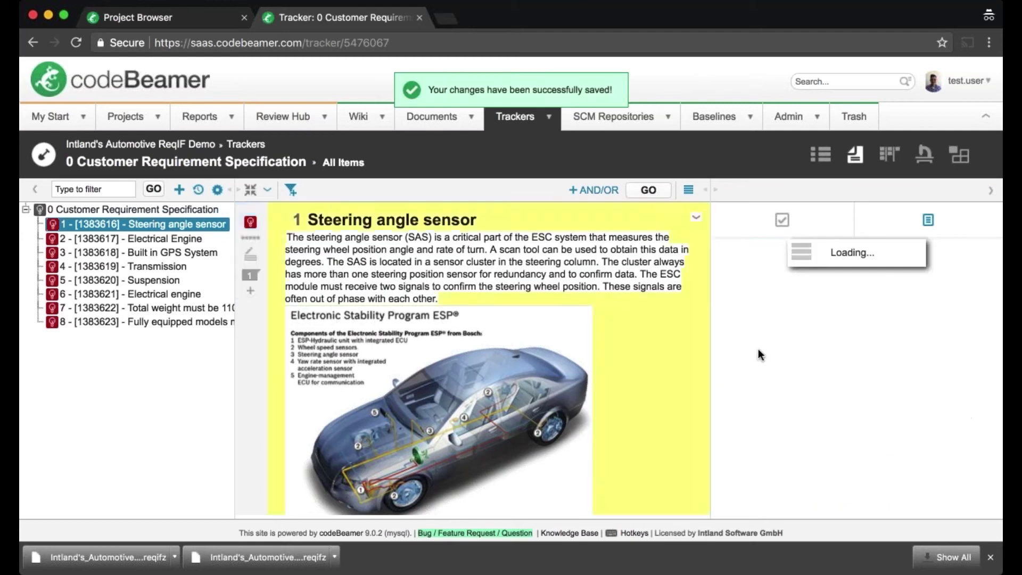
# - Append a new paragraph 'Change' to the Steering angle sensor description and save it
pyautogui.doubleClick(450, 296)
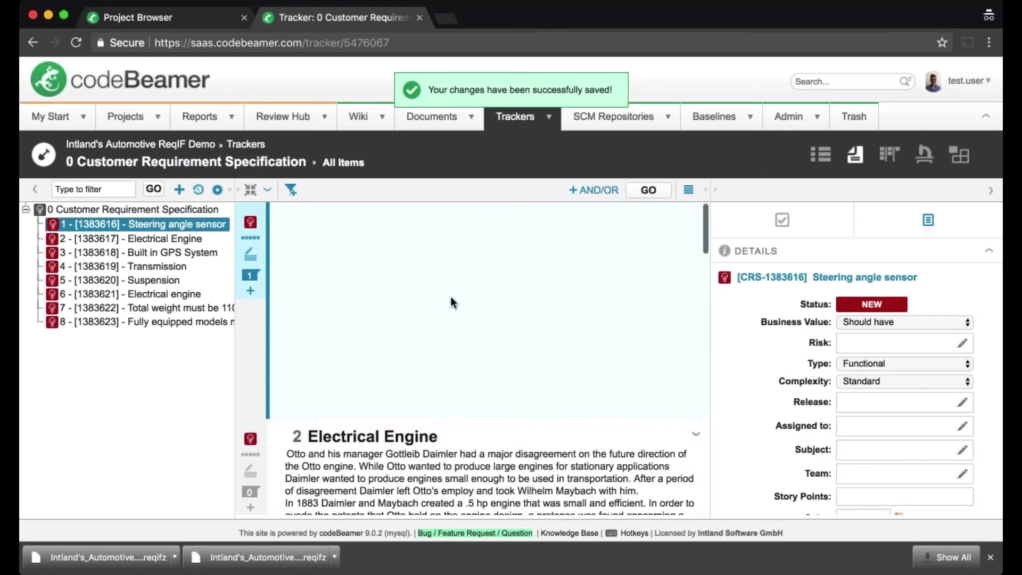
pyautogui.click(444, 312)
pyautogui.press('Return')
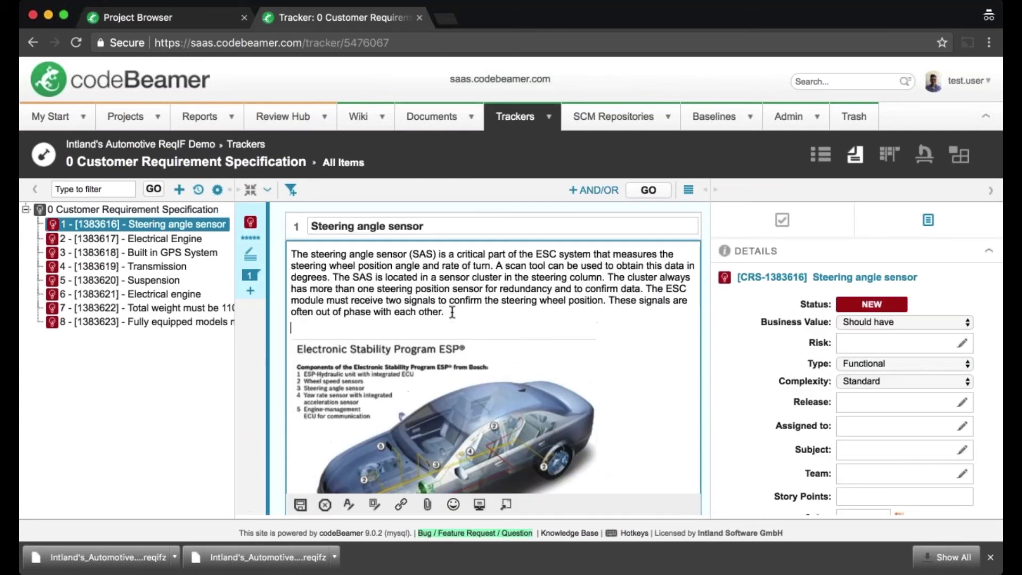
pyautogui.write('Change')
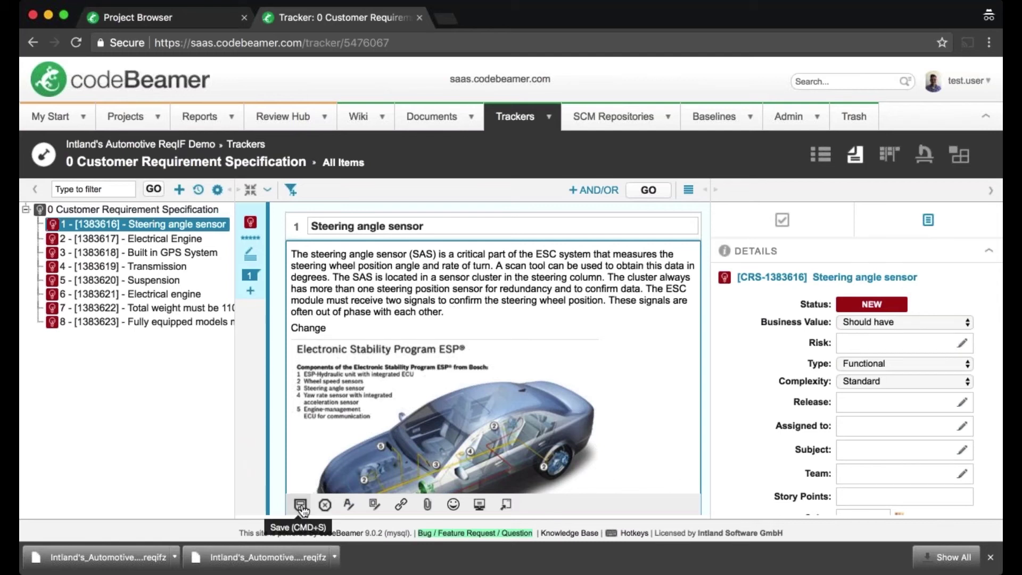
pyautogui.scroll(-1, 302, 508)
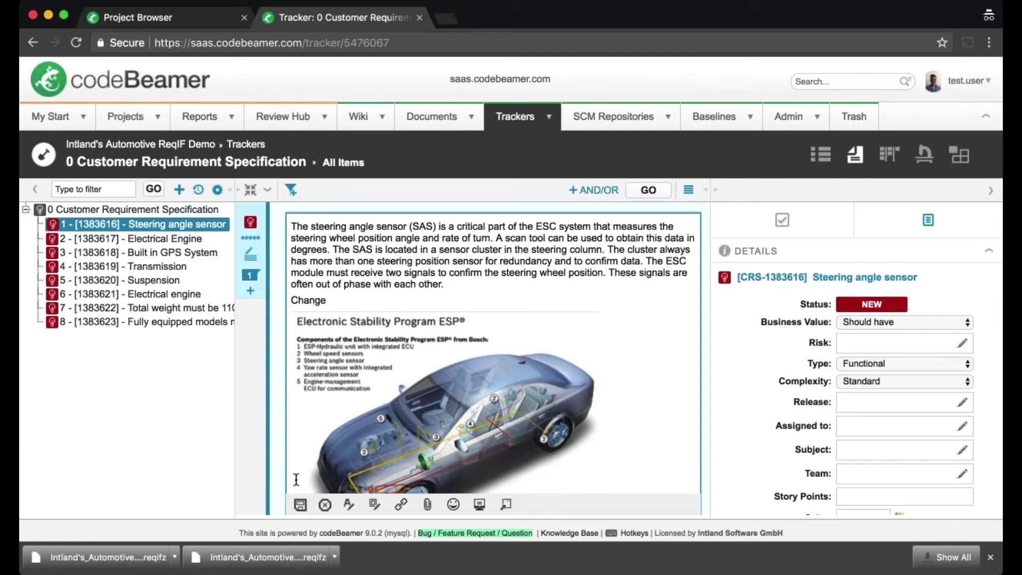
pyautogui.click(301, 504)
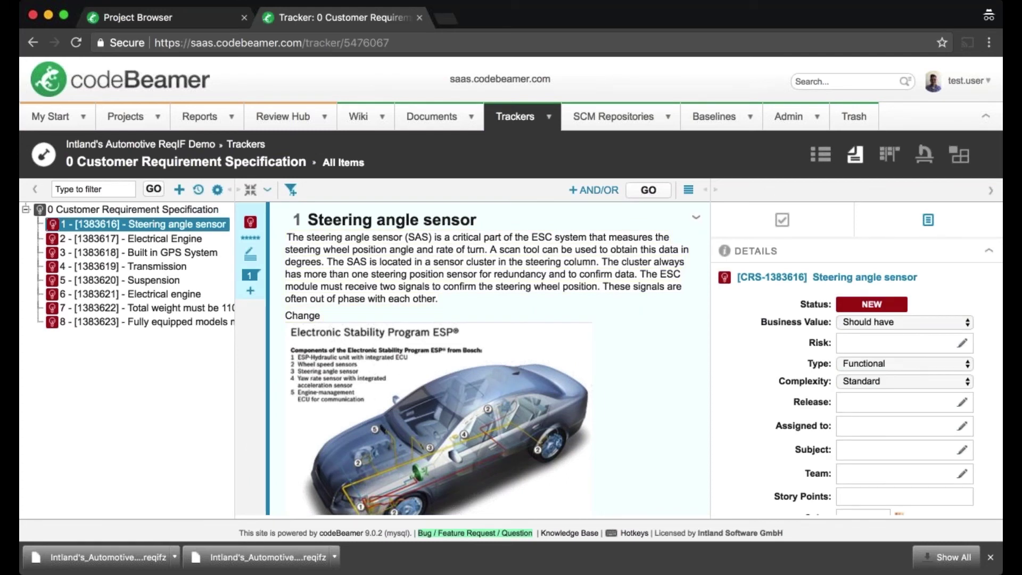
pyautogui.click(548, 118)
# - Trace the 8 customer requirements to 1 System Requirement Specifications at Level 1 and review the 14 linked items
pyautogui.click(960, 157)
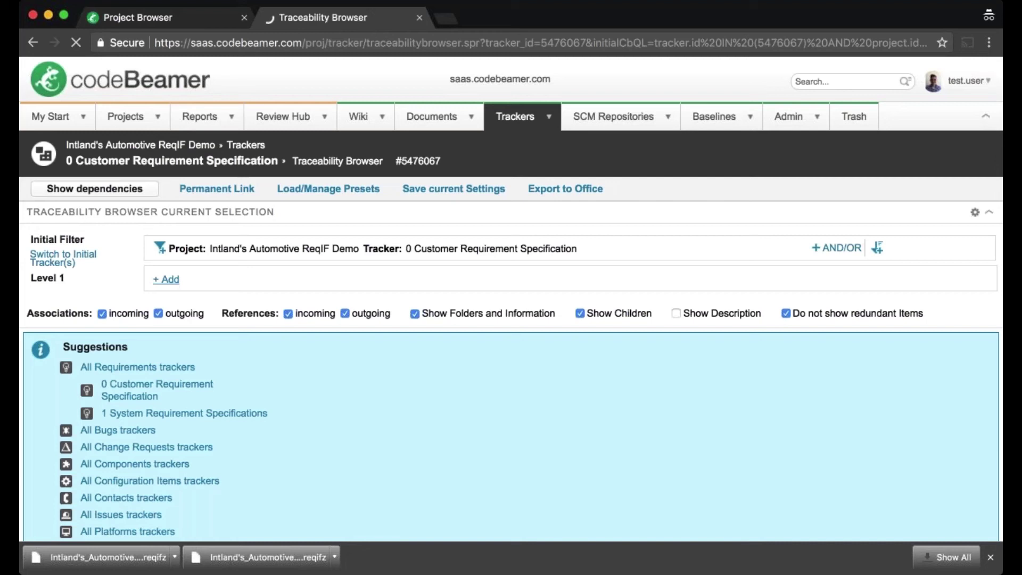
pyautogui.click(171, 286)
pyautogui.moveTo(213, 295)
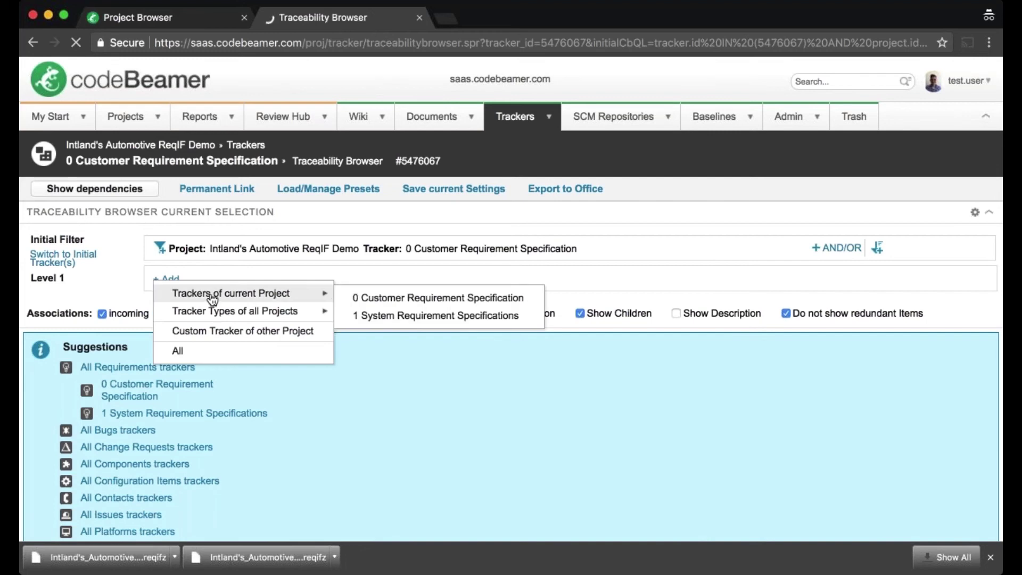
pyautogui.click(381, 316)
pyautogui.click(114, 190)
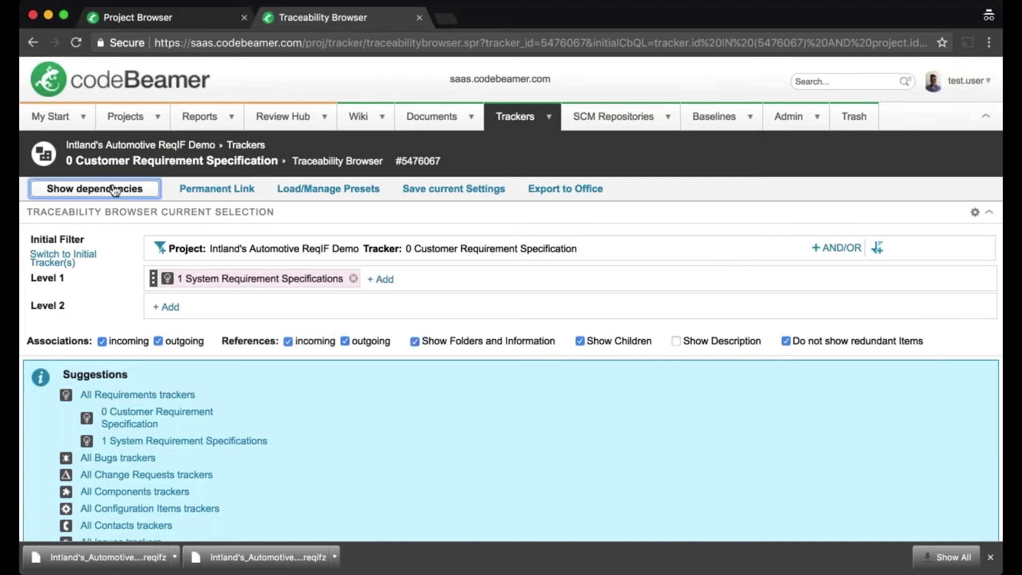
pyautogui.scroll(-3, 326, 420)
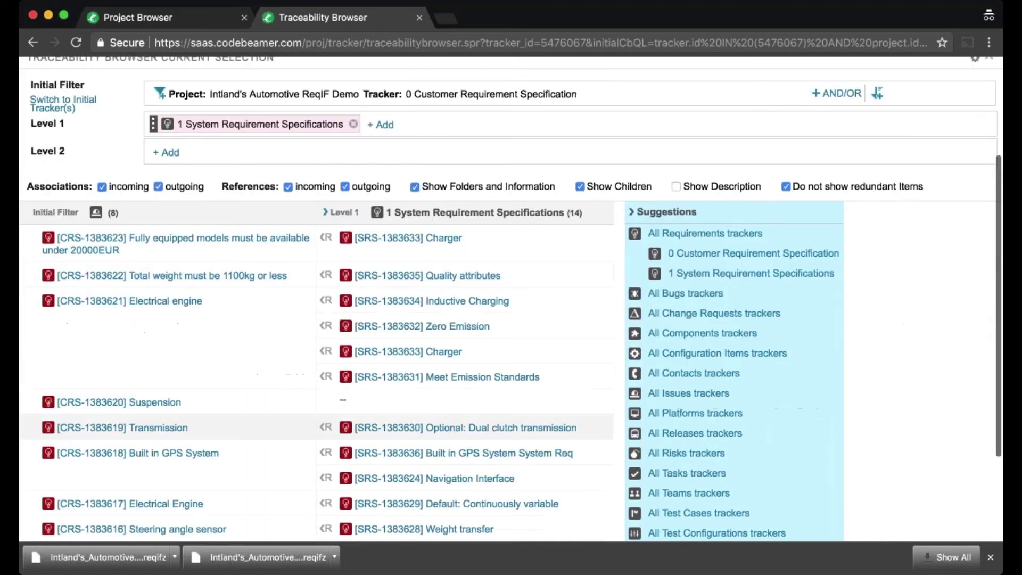
pyautogui.scroll(-1, 326, 421)
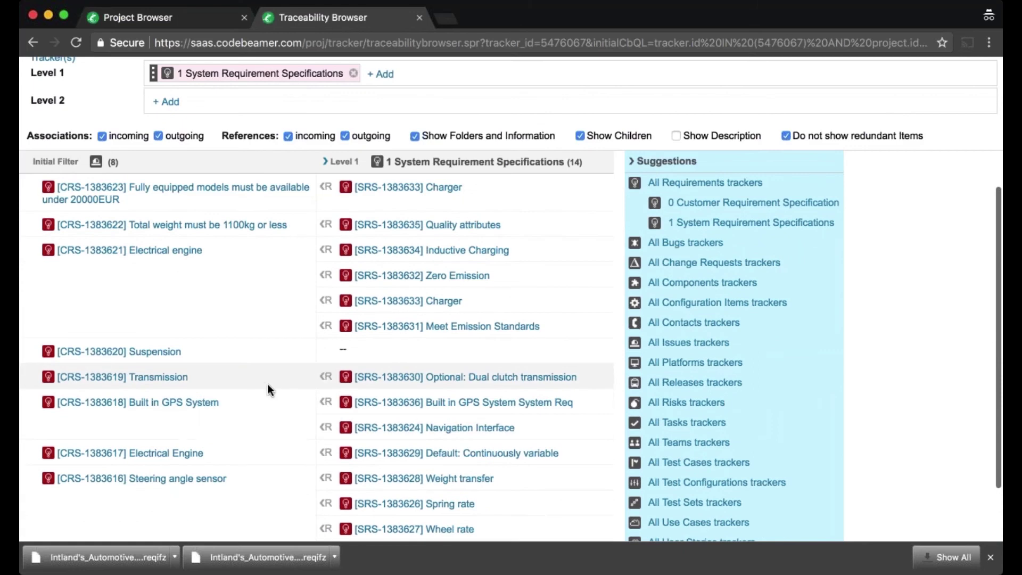
pyautogui.scroll(-1, 267, 383)
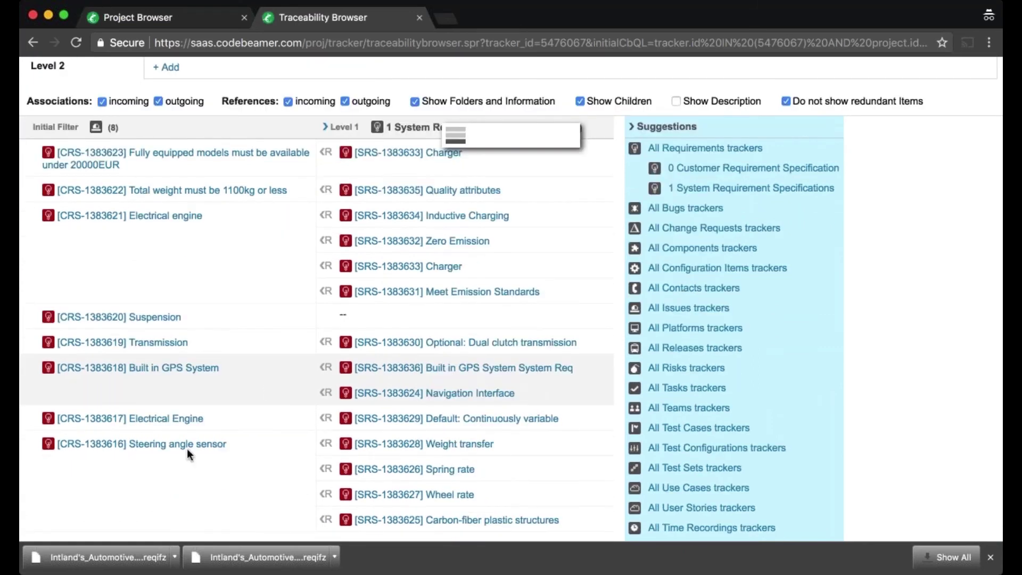
pyautogui.scroll(-1, 210, 447)
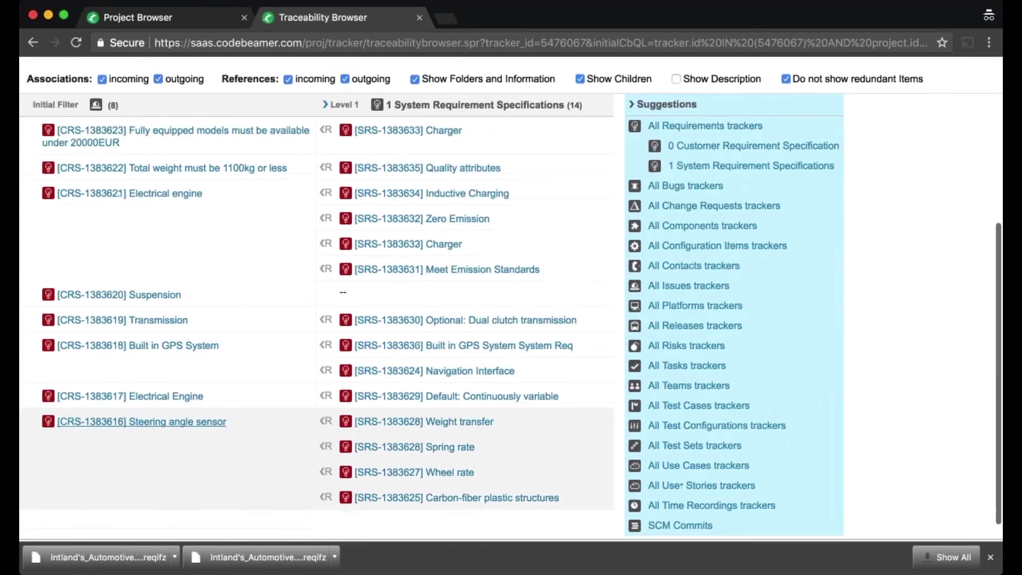
# - Edit SRS-1383628 Weight transfer to Nice to have, Functional, Standard complexity, and save as version 2
pyautogui.click(438, 424)
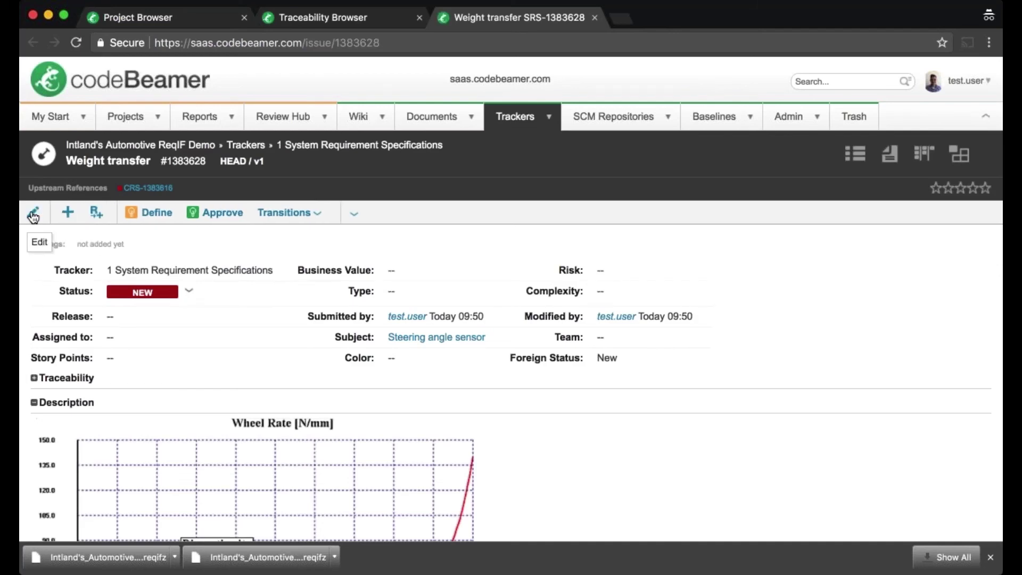
pyautogui.click(33, 215)
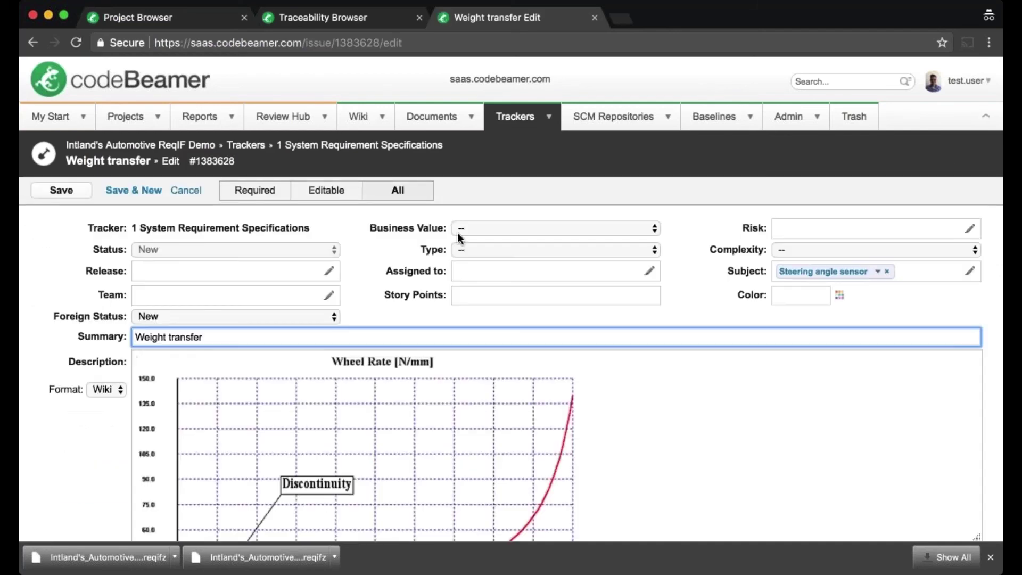
pyautogui.click(475, 230)
pyautogui.press('n')
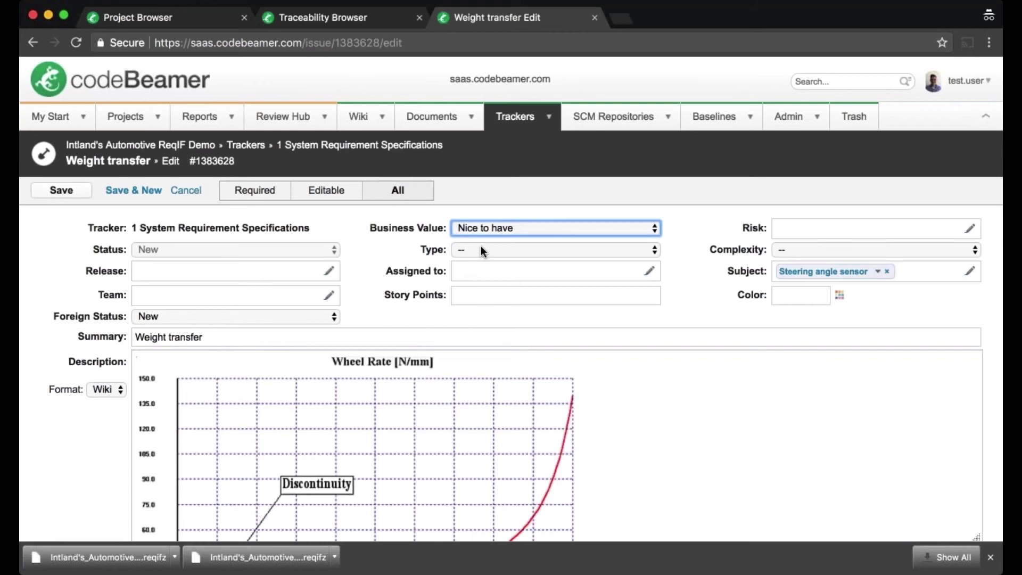
pyautogui.press('Tab')
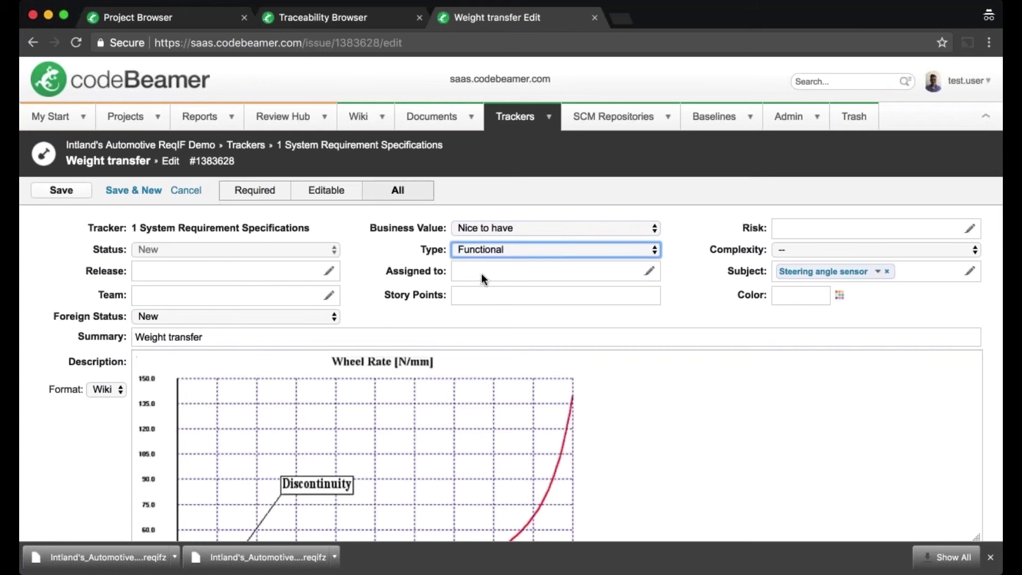
pyautogui.press('Tab')
pyautogui.press('s')
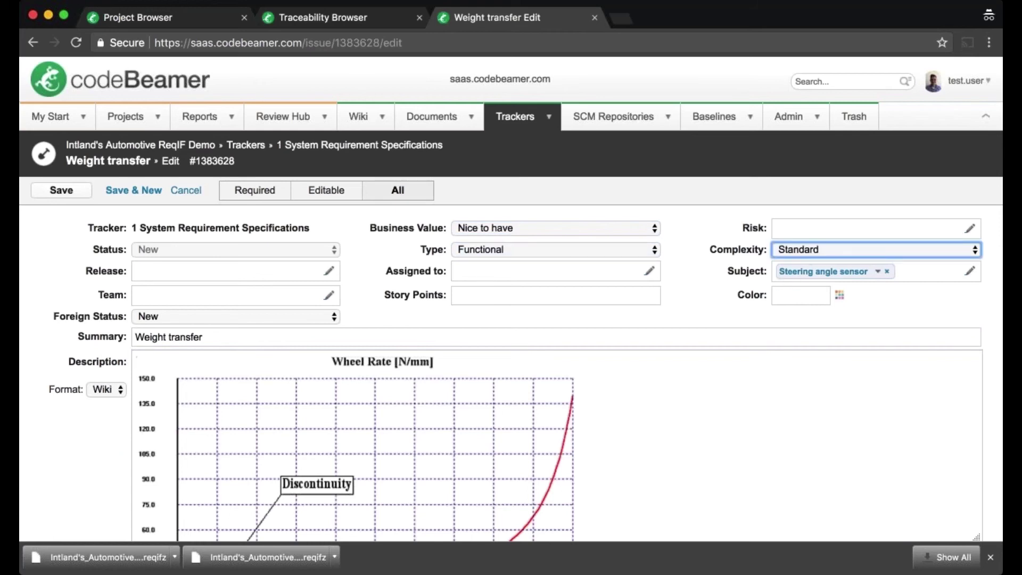
pyautogui.click(62, 191)
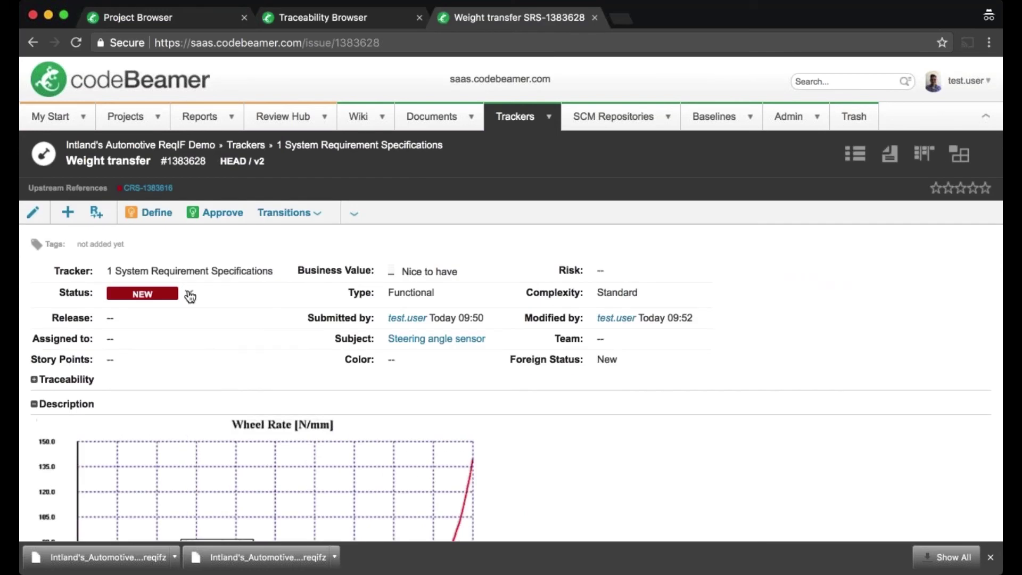
# - Change the Weight transfer requirement's status from NEW to DRAFT using the Define transition
pyautogui.click(189, 293)
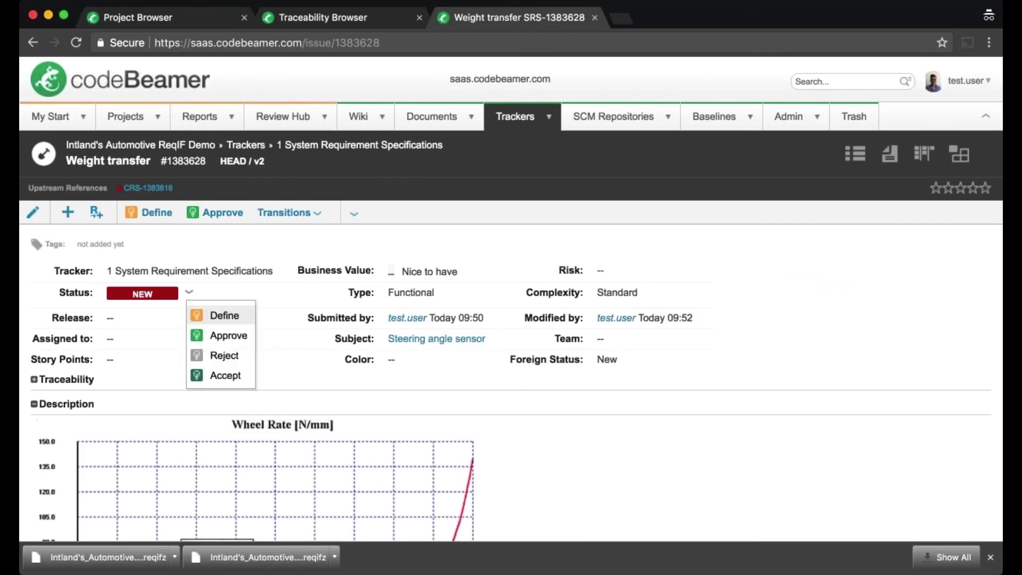
pyautogui.click(235, 319)
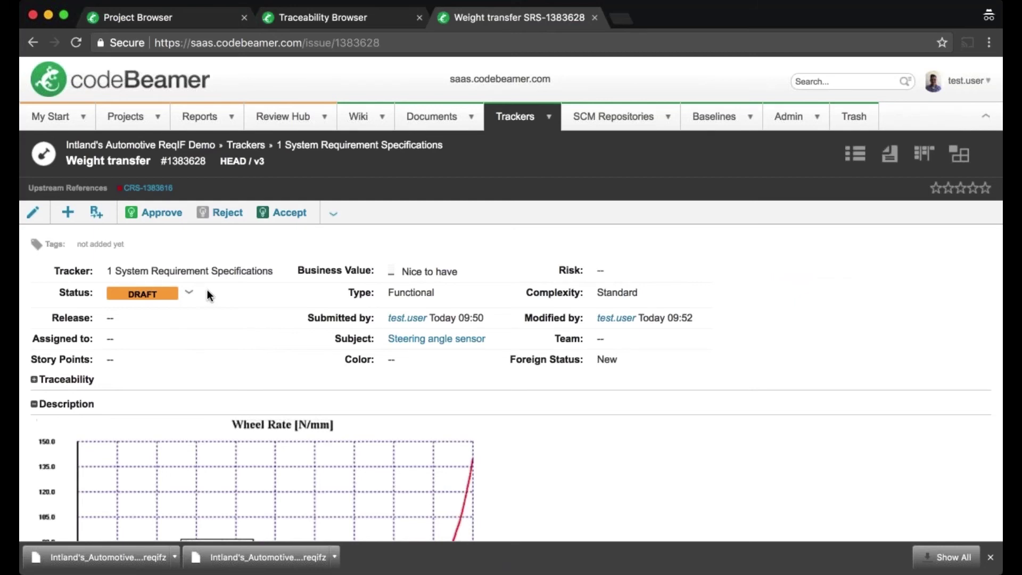
# - From the project's Admin page, start a ReqIF export Back to Intland CodeBeamer
pyautogui.click(792, 117)
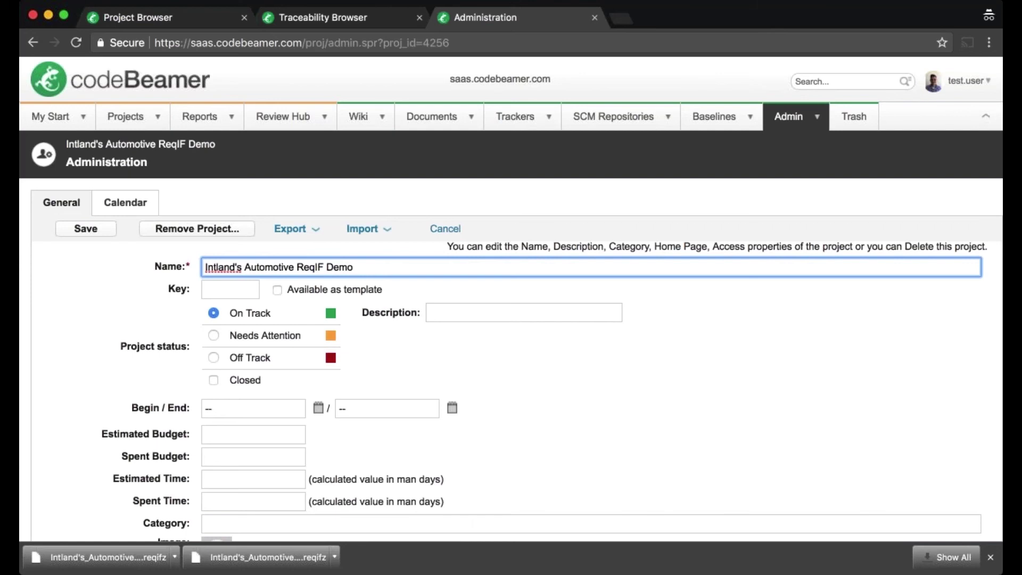
pyautogui.click(316, 231)
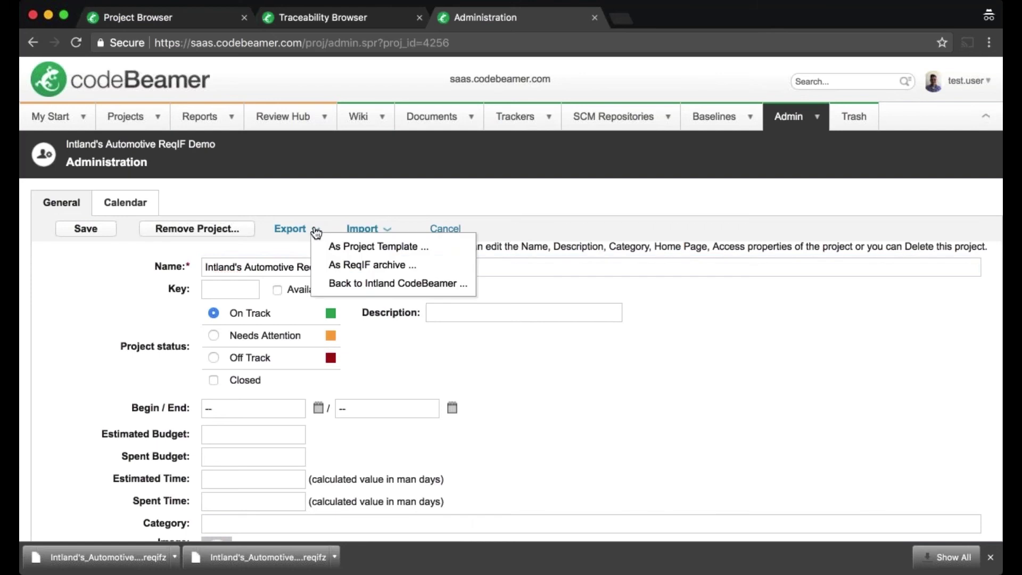
pyautogui.click(354, 285)
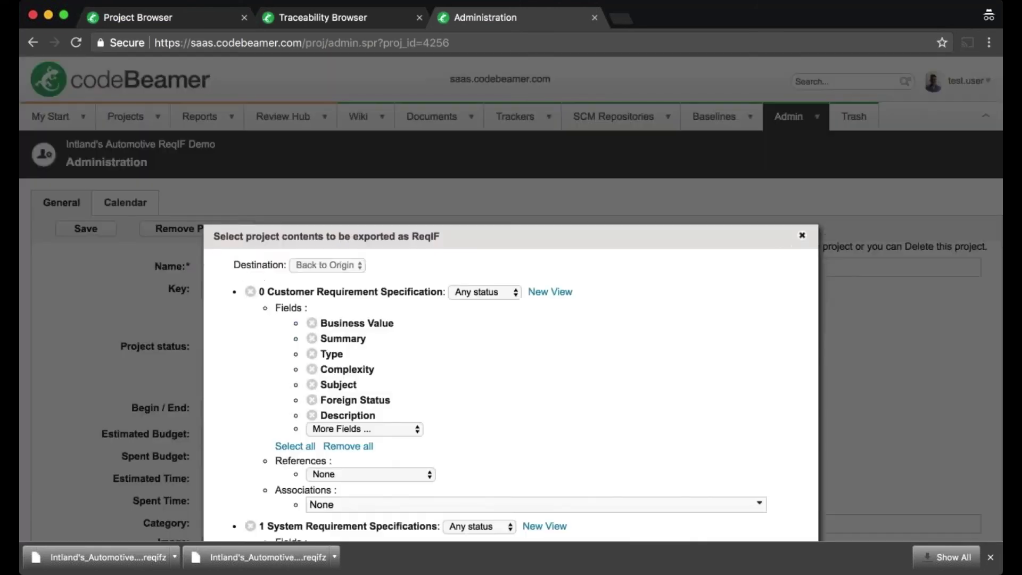
# - Confirm the ReqIF export with destination Back to Origin, downloading the .reqifz archive
pyautogui.scroll(-5, 494, 321)
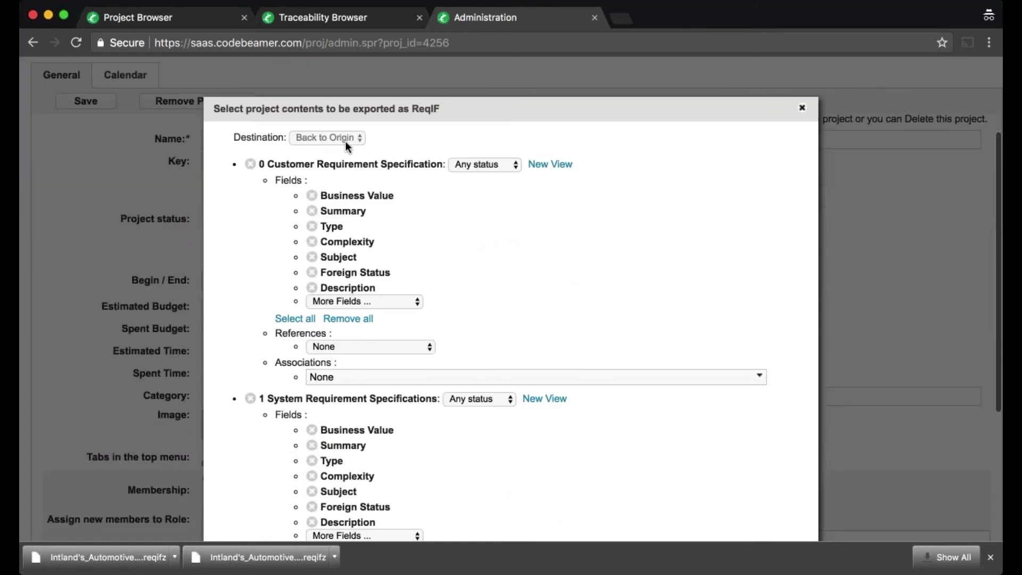
pyautogui.scroll(-5, 458, 309)
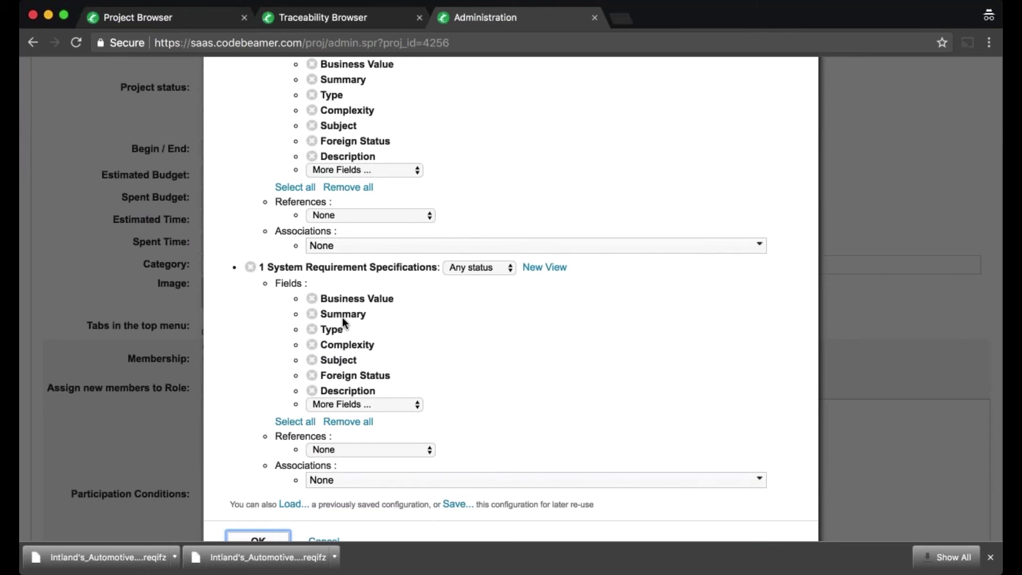
pyautogui.scroll(-3, 343, 317)
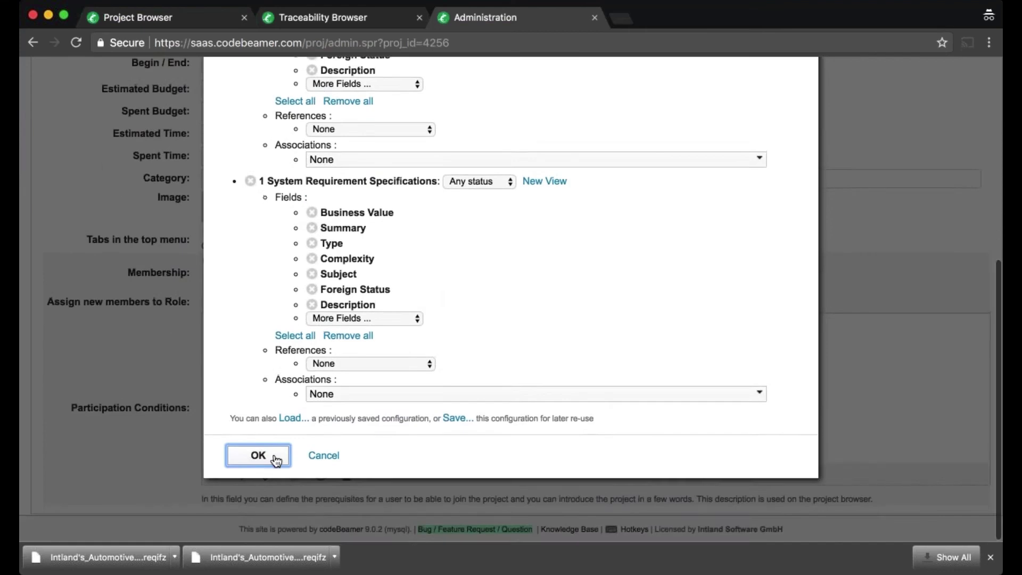
pyautogui.click(268, 457)
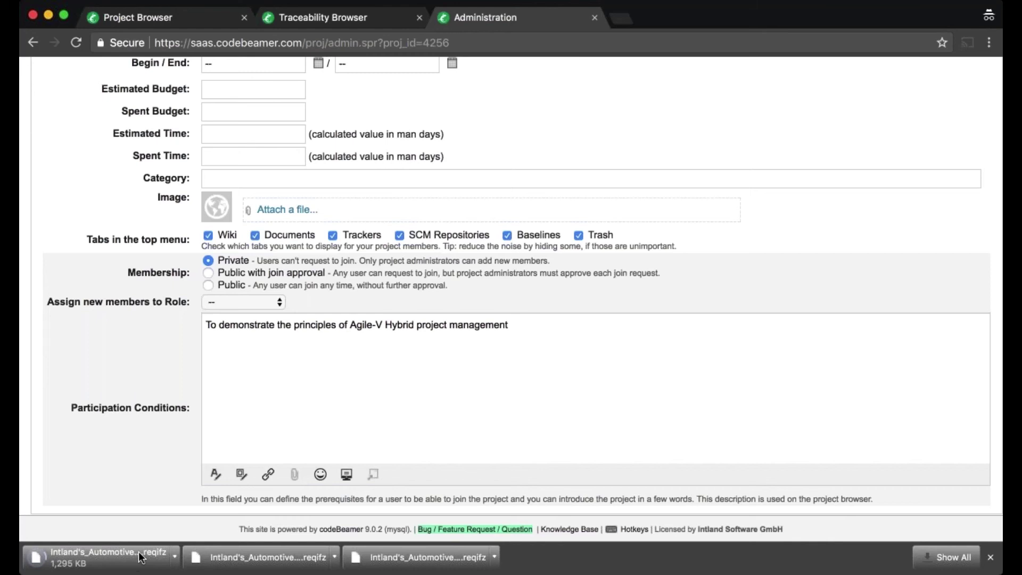
pyautogui.scroll(1, 165, 375)
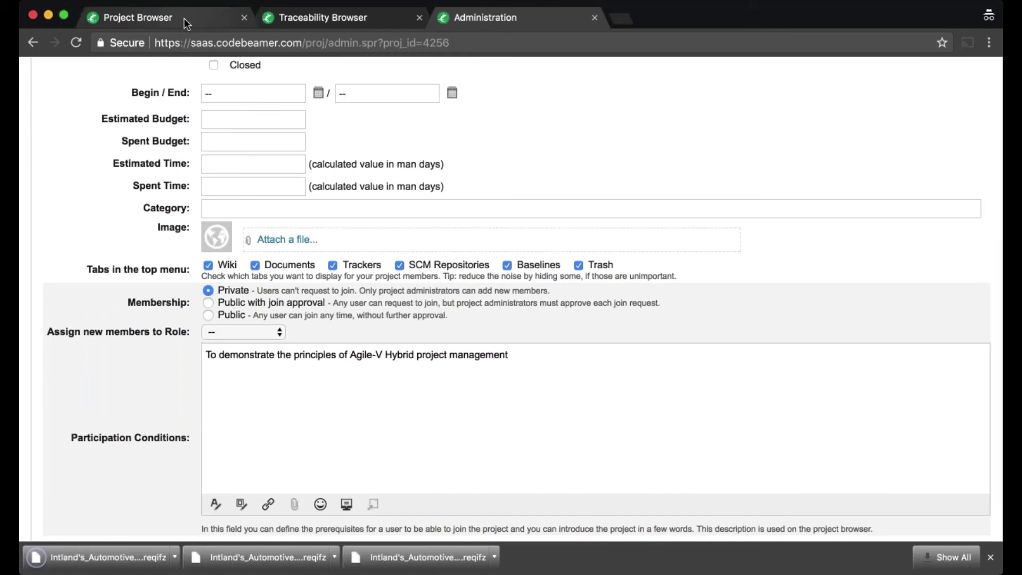
# - Open Intland's Automotive Demo from the Project Browser and show its Admin import options
pyautogui.click(183, 18)
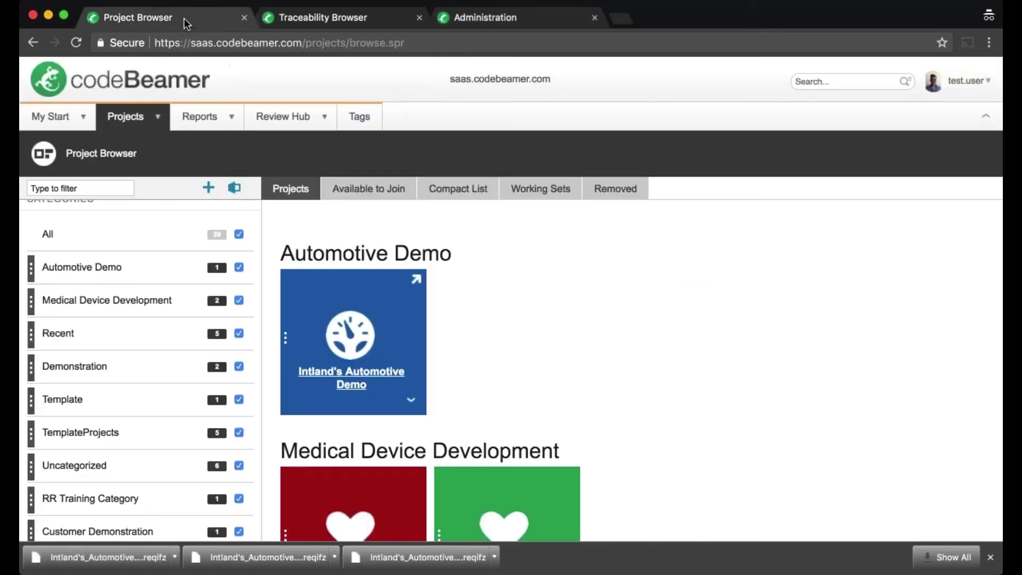
pyautogui.click(361, 377)
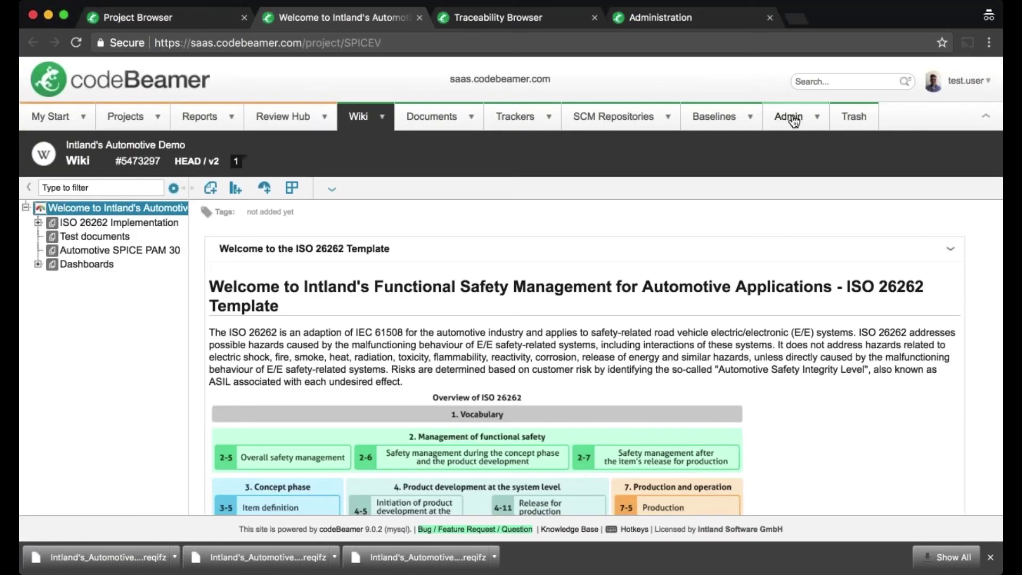
pyautogui.click(791, 118)
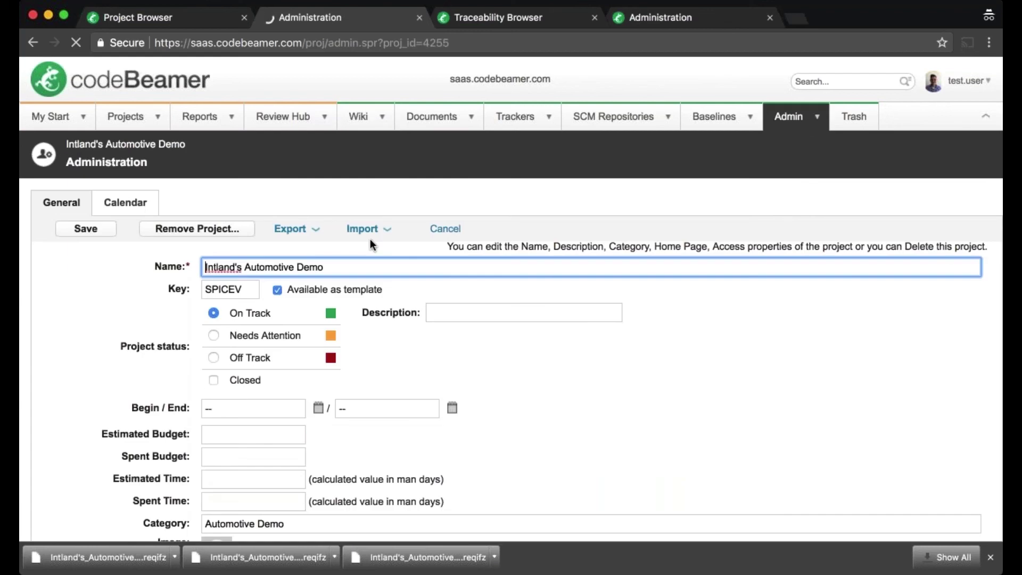
pyautogui.click(387, 232)
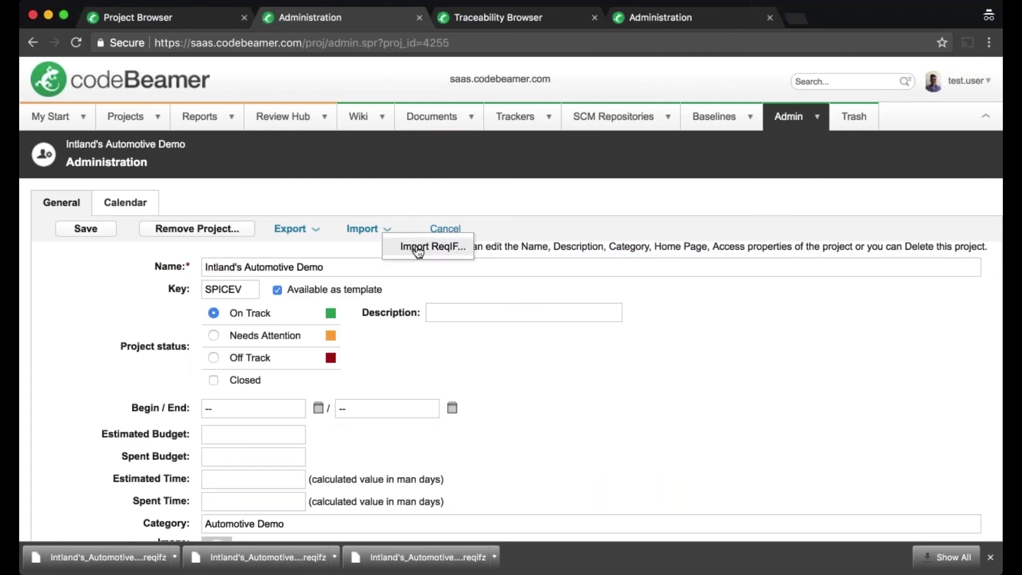
# - Import the returned ReqIF, mapping System Requirement Specifications Subject to Requirement: Subject references
pyautogui.click(418, 249)
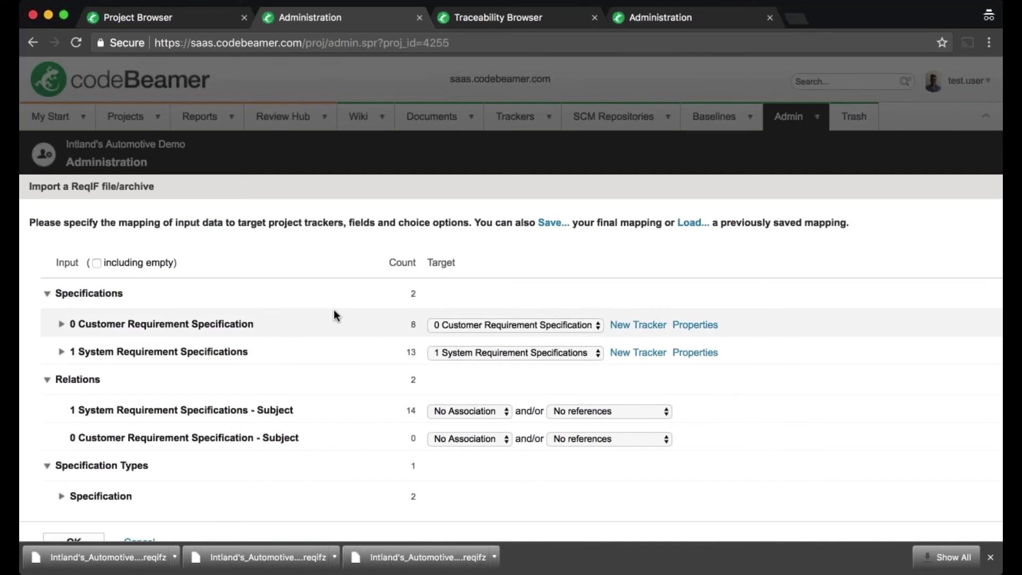
pyautogui.scroll(-2, 333, 314)
pyautogui.scroll(-3, 334, 311)
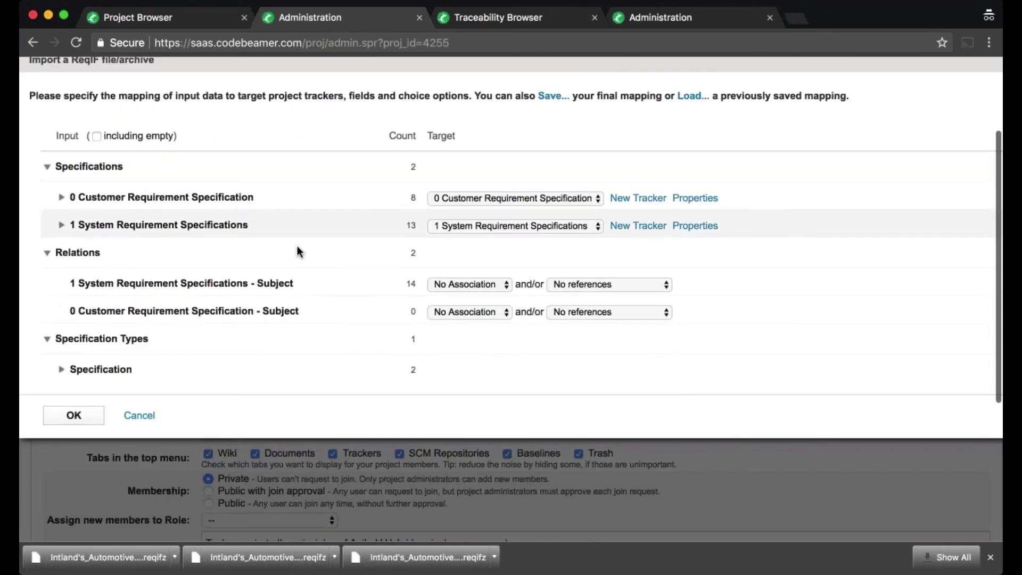
pyautogui.click(599, 284)
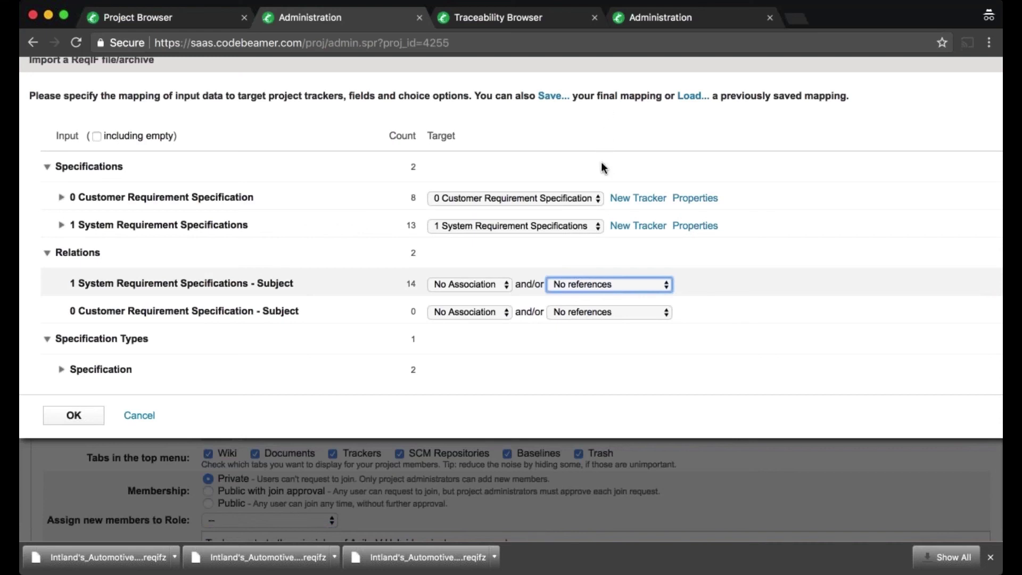
pyautogui.press('Return')
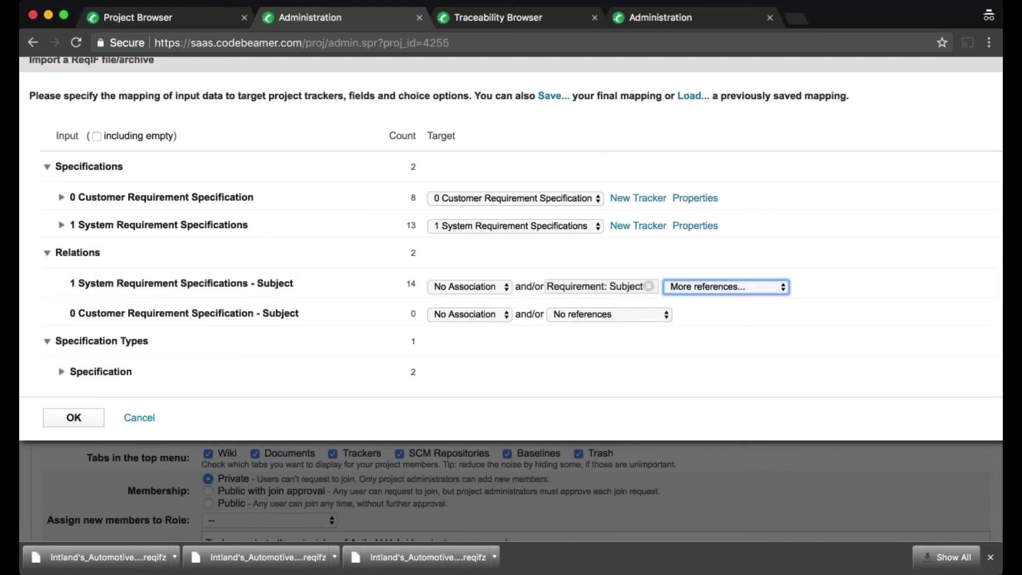
pyautogui.scroll(3, 204, 298)
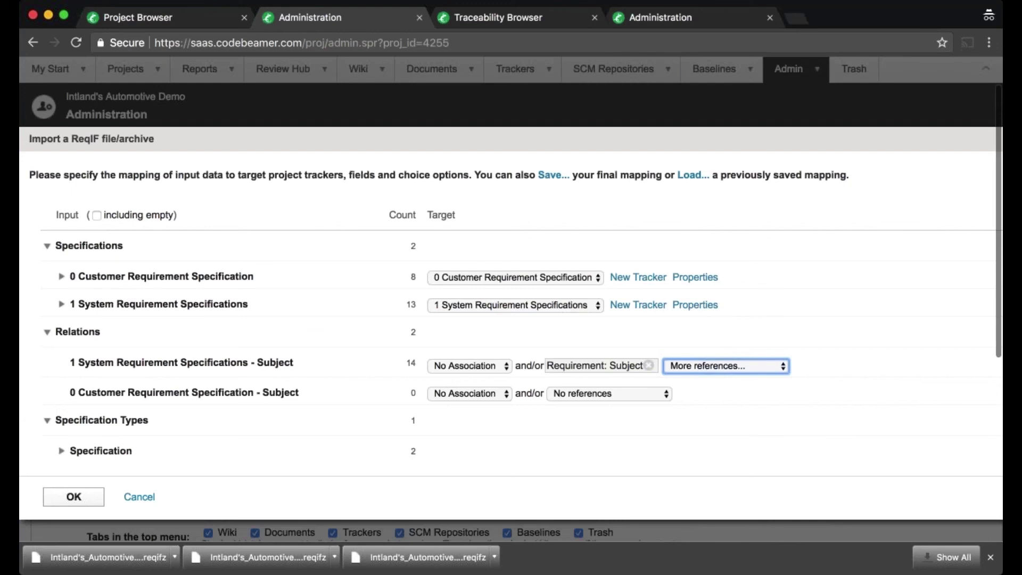
pyautogui.click(80, 500)
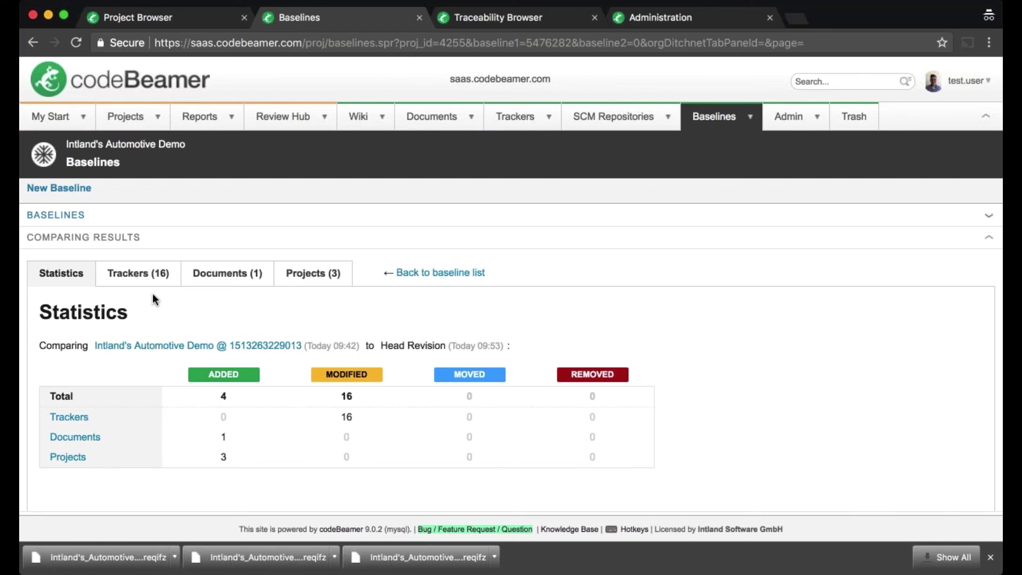
# - List the 16 trackers changed since the baseline in the comparison results
pyautogui.click(153, 274)
pyautogui.scroll(-1, 561, 415)
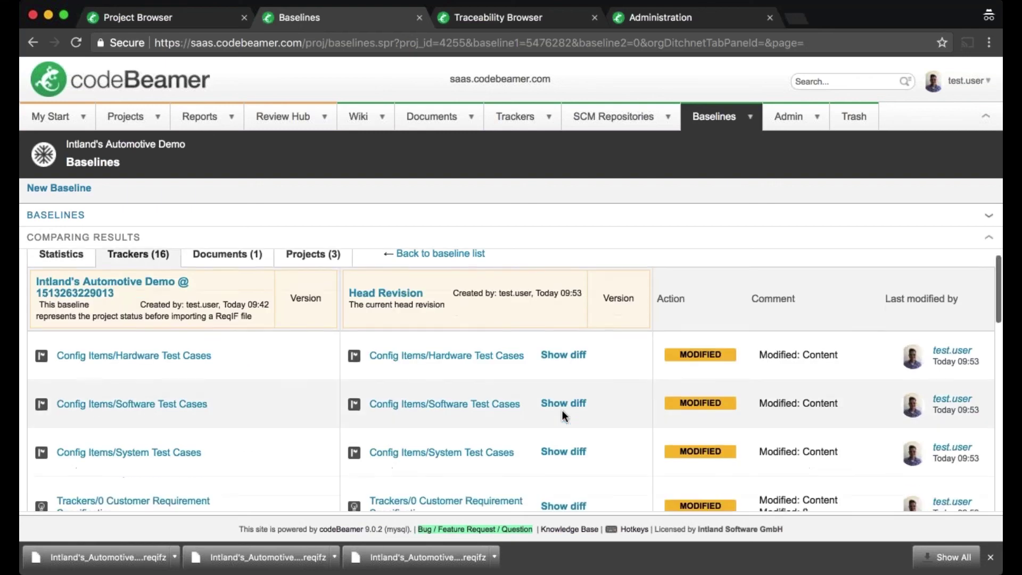
pyautogui.scroll(-3, 562, 410)
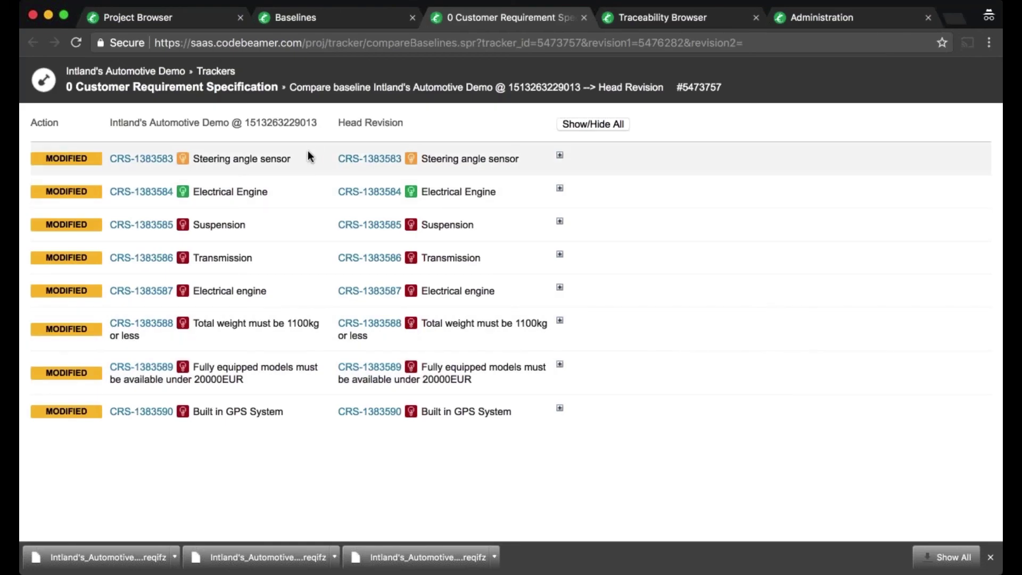
# - Inspect Steering angle sensor's diff, including the added word Change, then close the comparison
pyautogui.click(560, 156)
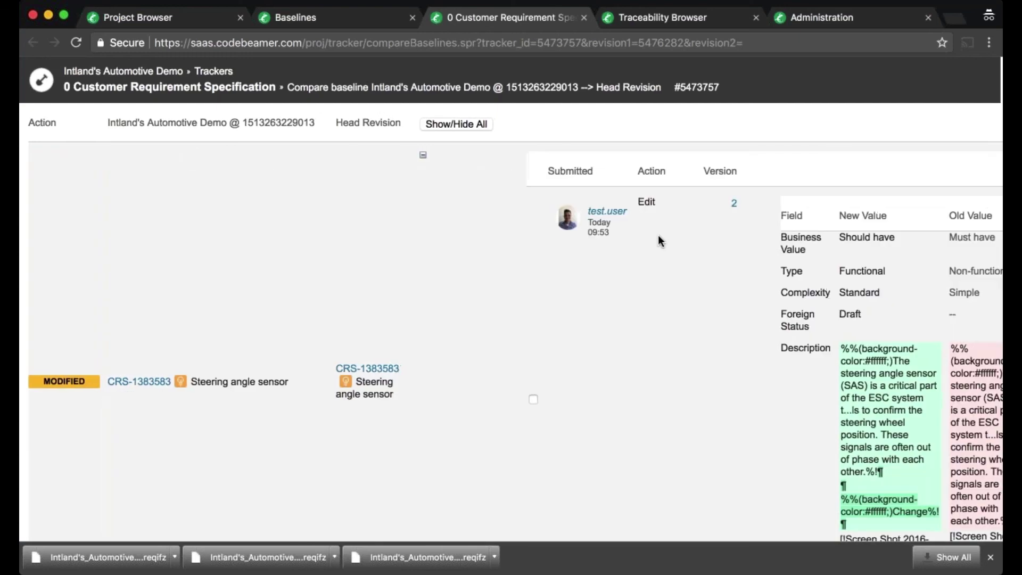
pyautogui.hscroll(2, 658, 234)
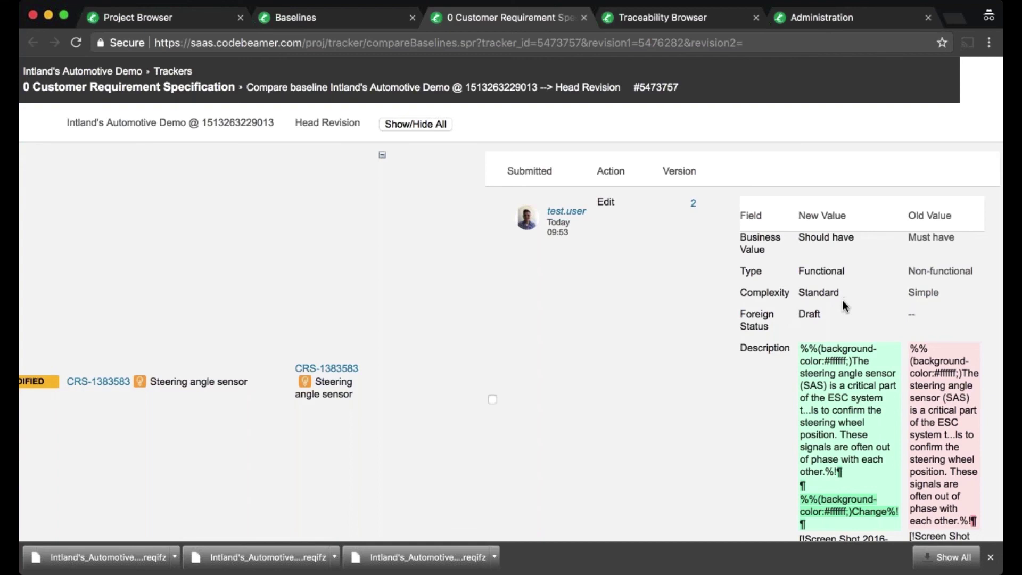
pyautogui.scroll(-3, 849, 307)
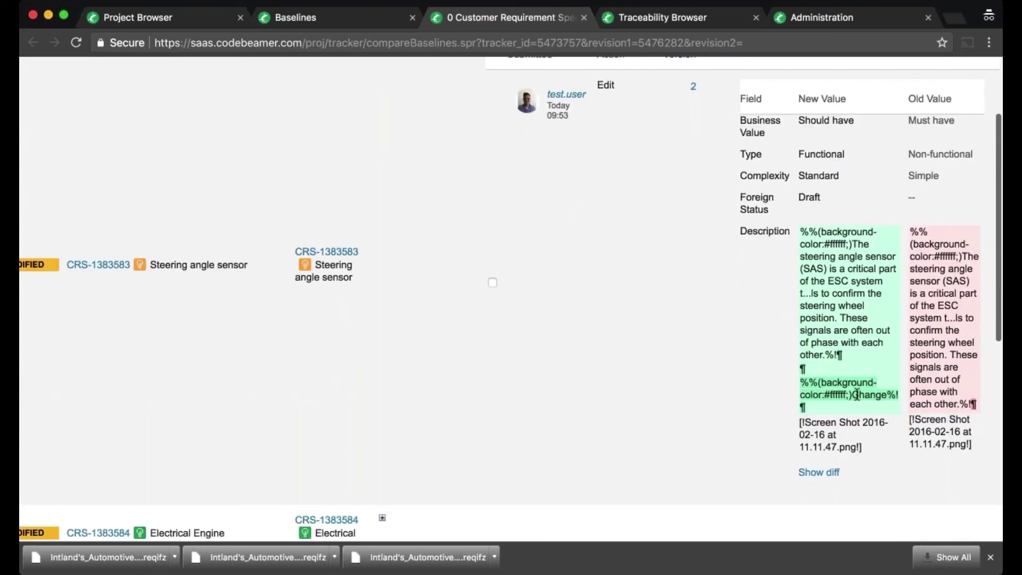
pyautogui.moveTo(851, 394); pyautogui.dragTo(886, 395)
pyautogui.click(886, 395)
pyautogui.scroll(3, 474, 247)
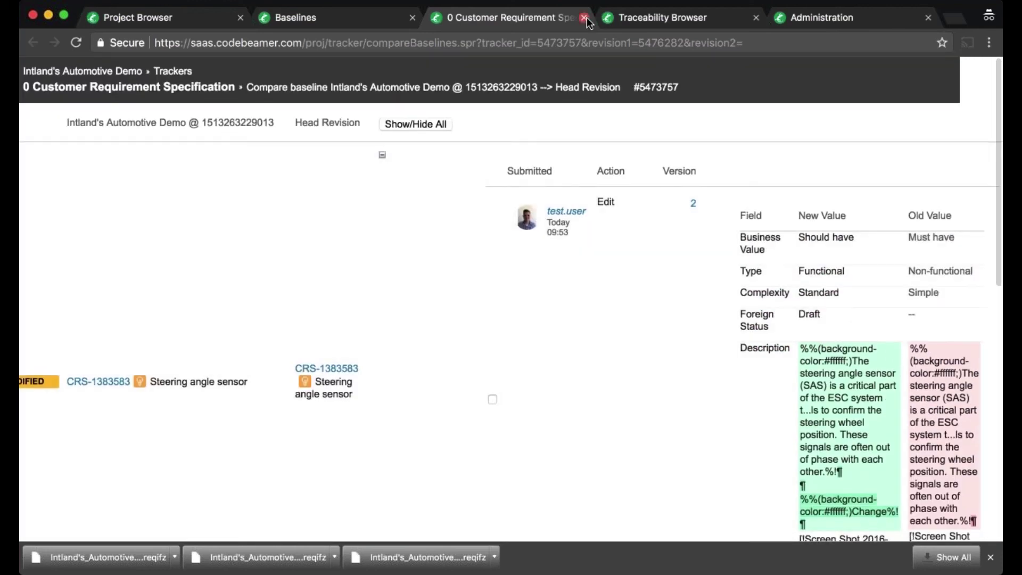
pyautogui.click(584, 17)
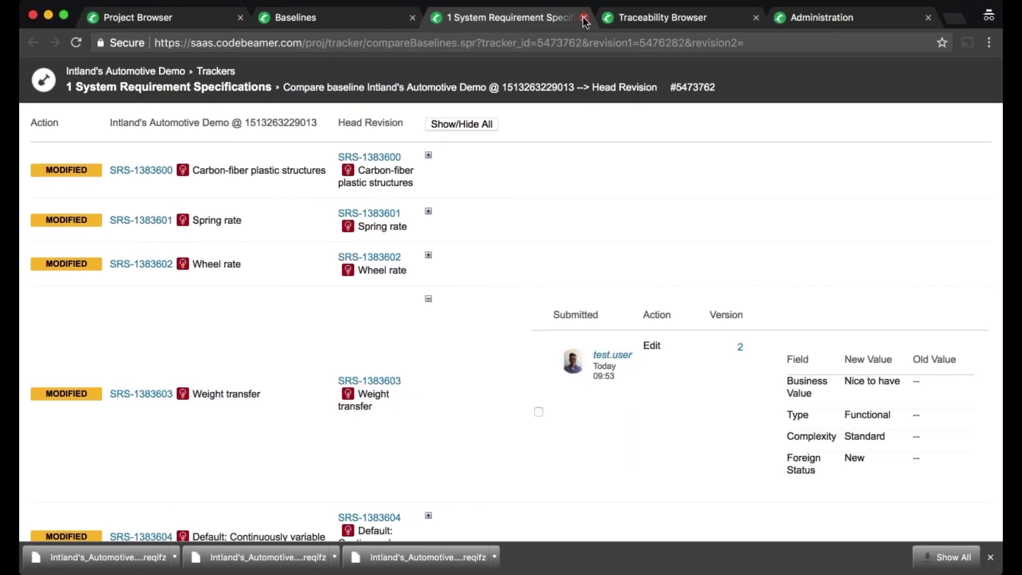
pyautogui.click(584, 19)
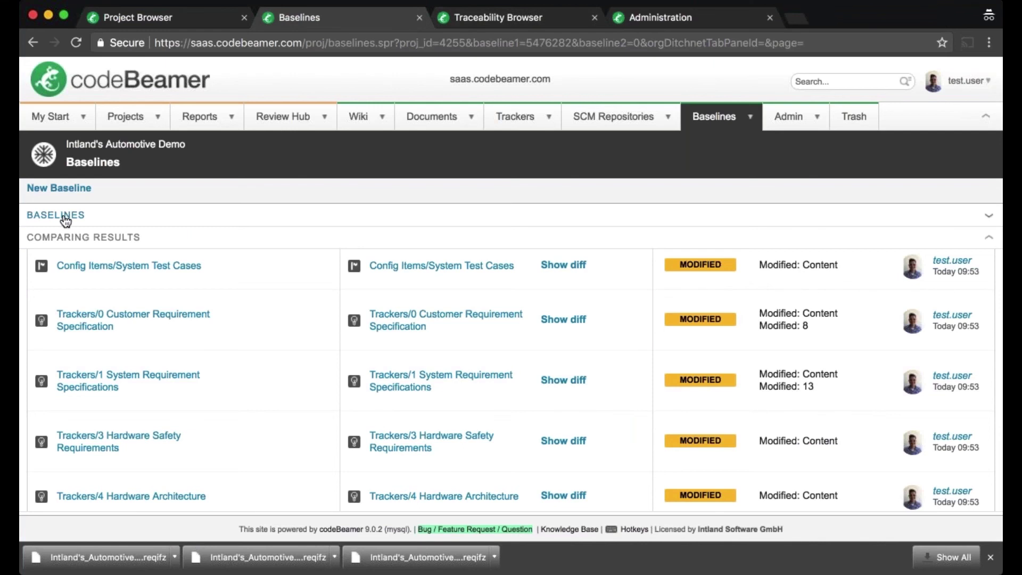
# - Open the 0 Customer Requirement Specification tracker from the Trackers list
pyautogui.click(549, 117)
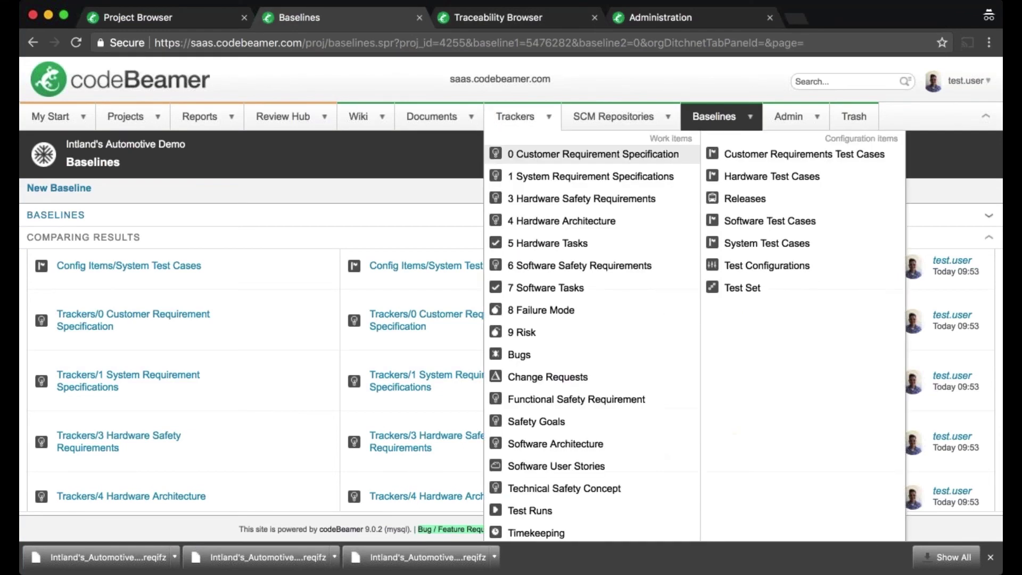
pyautogui.click(548, 155)
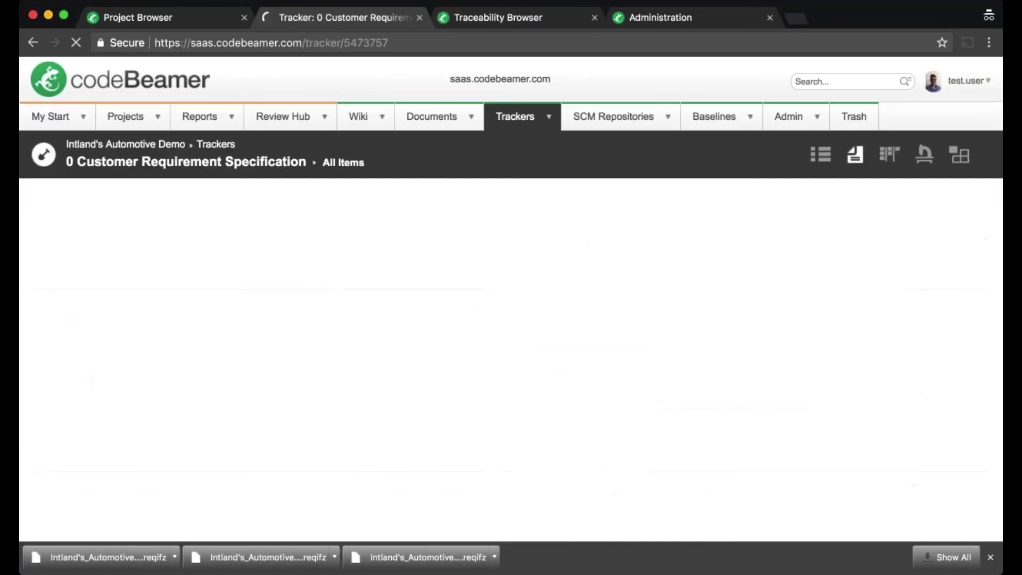